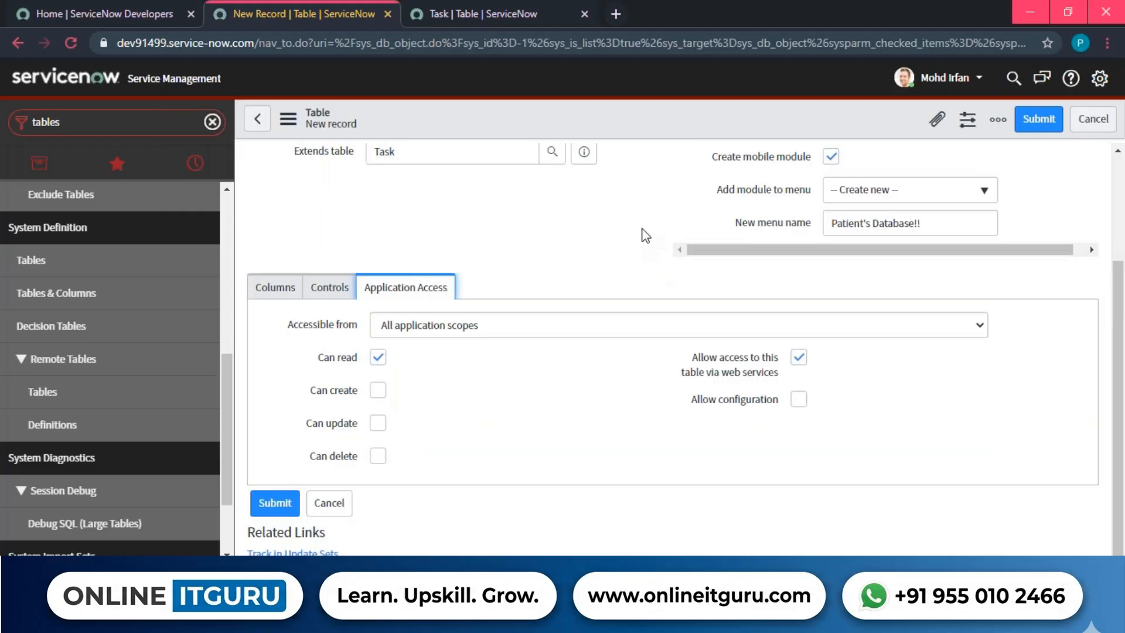
# Scroll up the new Patient History table form that extends Task under menu Patient's Database!!
pyautogui.scroll(3, 580, 462)
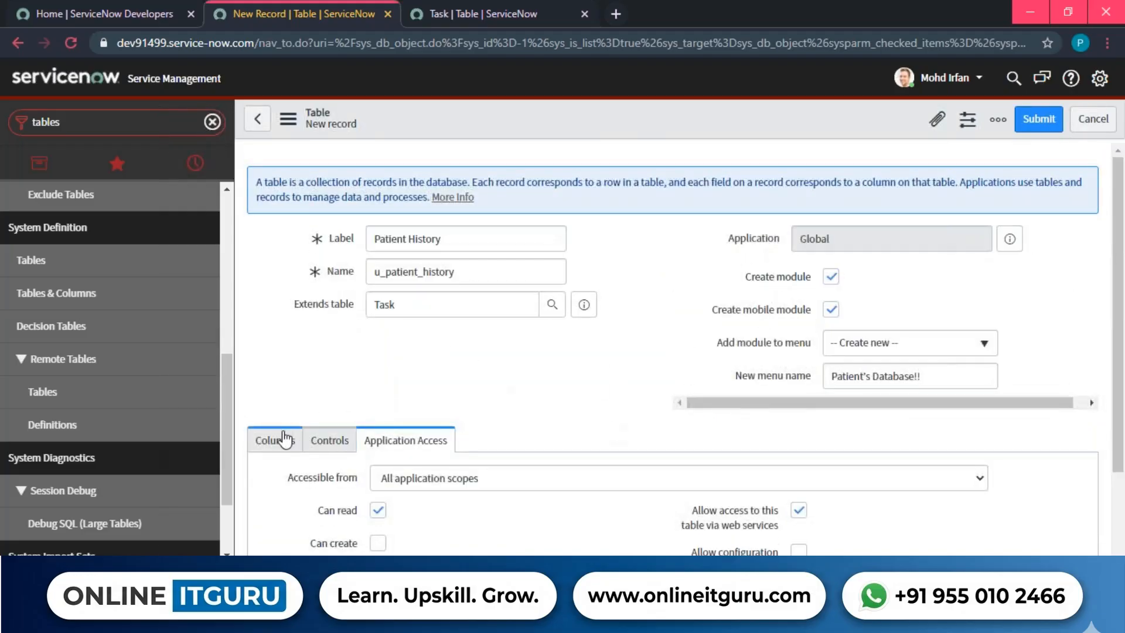
# Show the table's empty Columns list and review the module and menu settings.
pyautogui.click(285, 438)
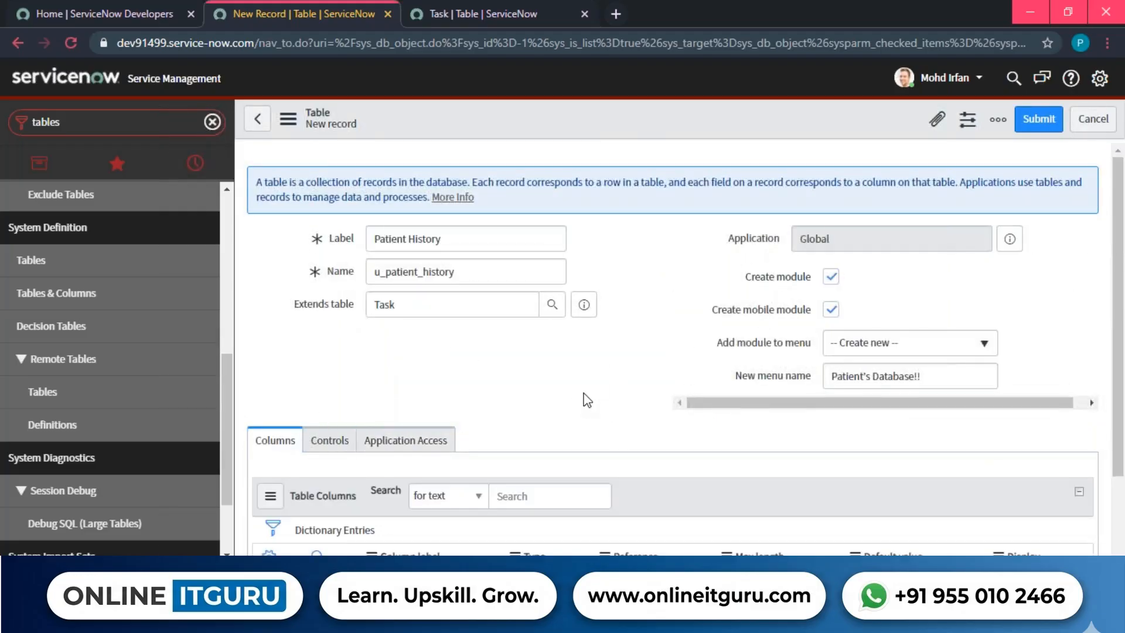
pyautogui.scroll(-3, 592, 387)
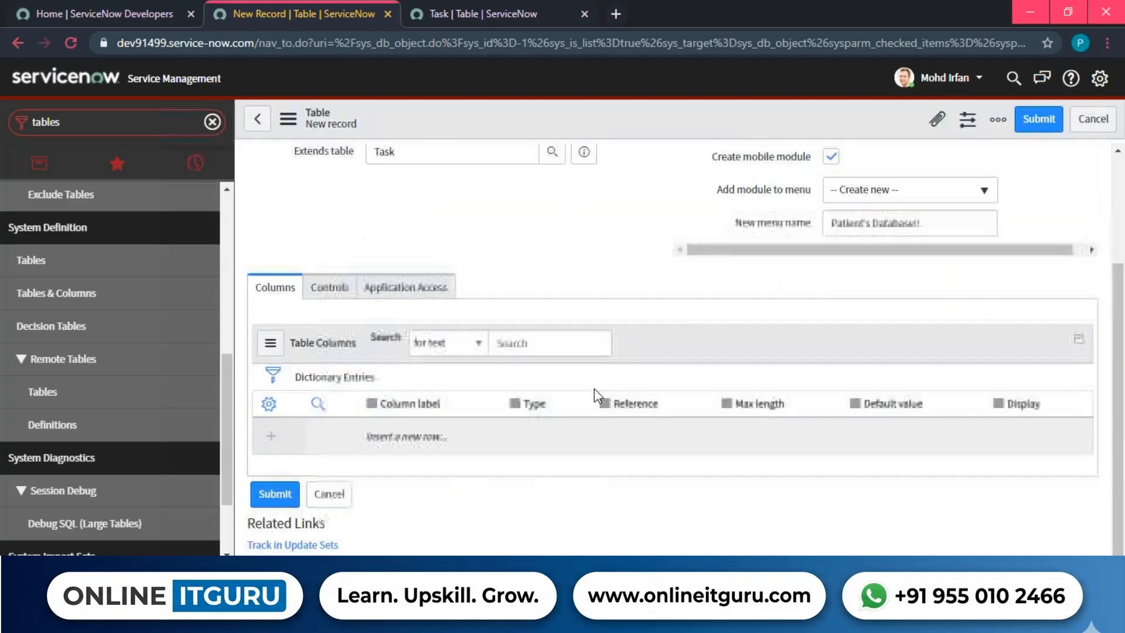
pyautogui.scroll(3, 594, 388)
pyautogui.moveTo(622, 386); pyautogui.dragTo(303, 350)
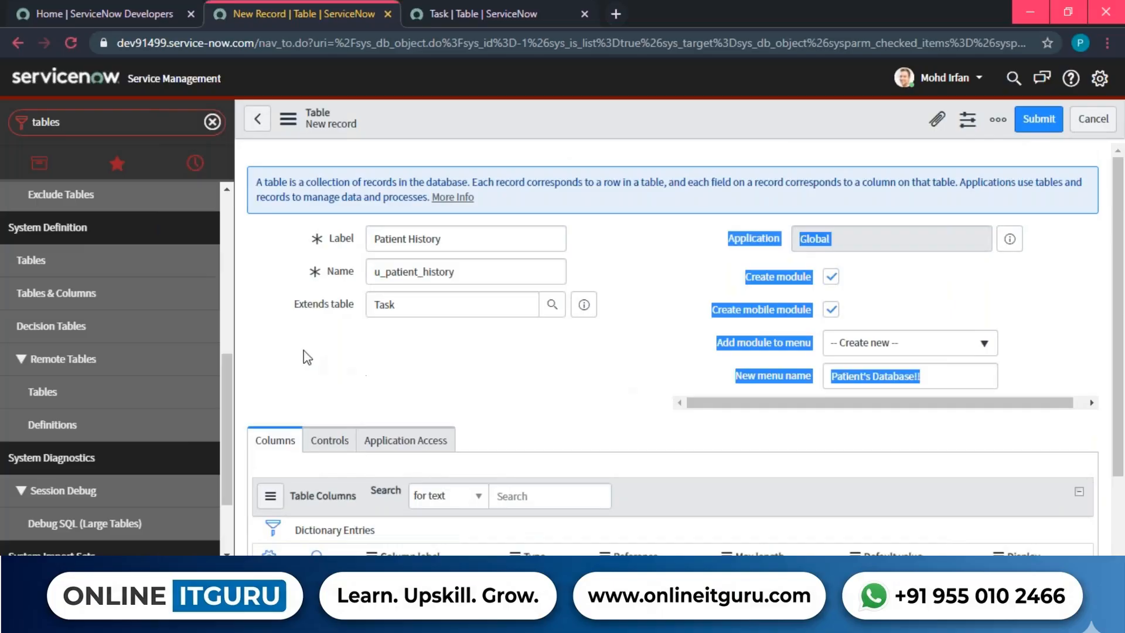
pyautogui.click(301, 307)
pyautogui.click(300, 299)
# Check that Extends table is Task, then try saving the table from the header menu.
pyautogui.moveTo(300, 300); pyautogui.dragTo(354, 301)
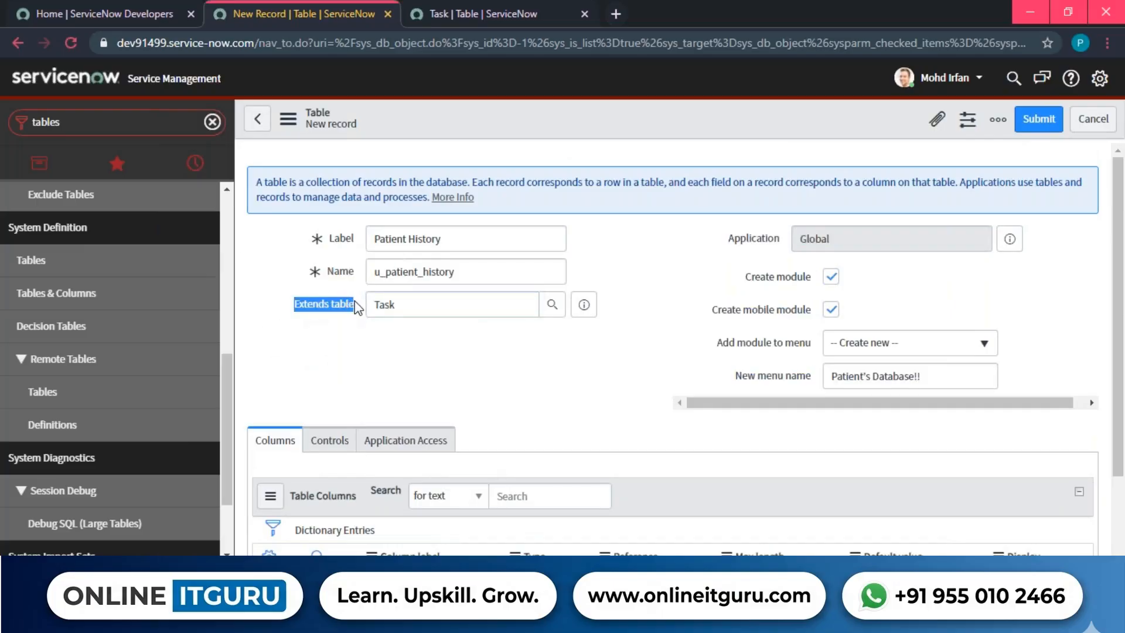
pyautogui.click(364, 328)
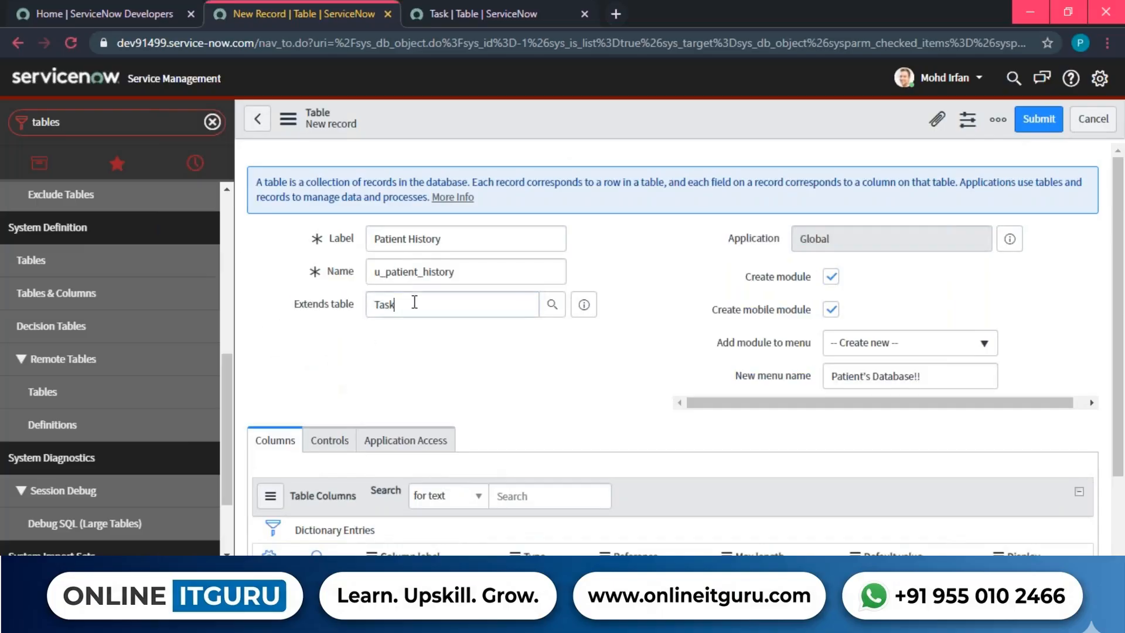
pyautogui.moveTo(414, 303); pyautogui.dragTo(374, 297)
pyautogui.click(442, 364)
pyautogui.rightClick(731, 118)
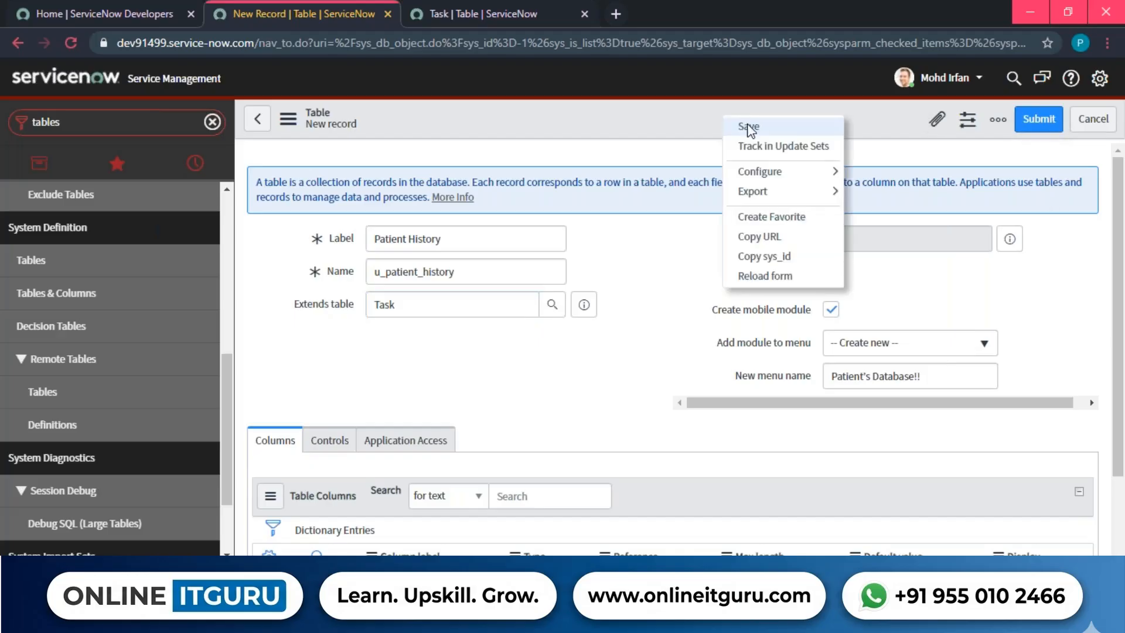
pyautogui.click(744, 123)
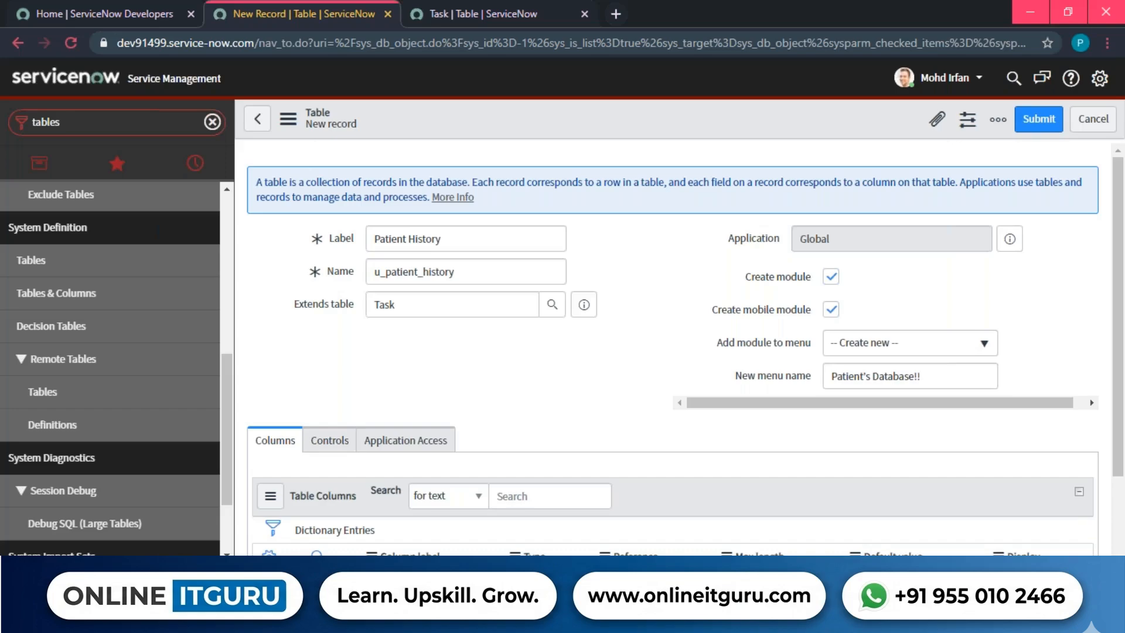
# Set Add module to menu to the existing Hospital menu by searching 'hos'.
pyautogui.click(898, 347)
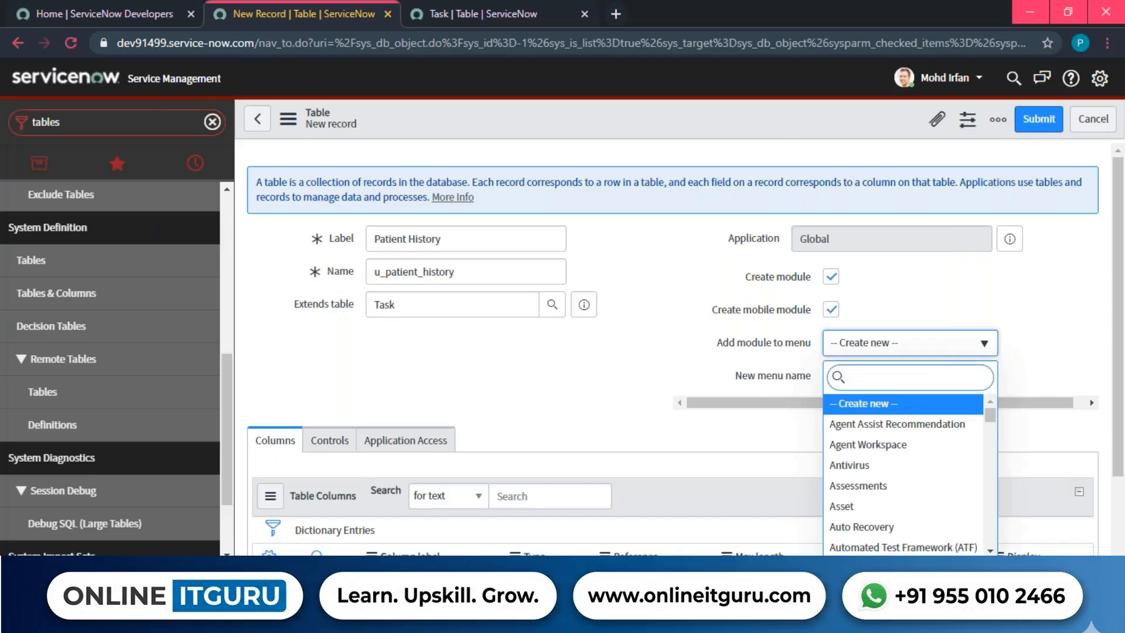
pyautogui.write('hos')
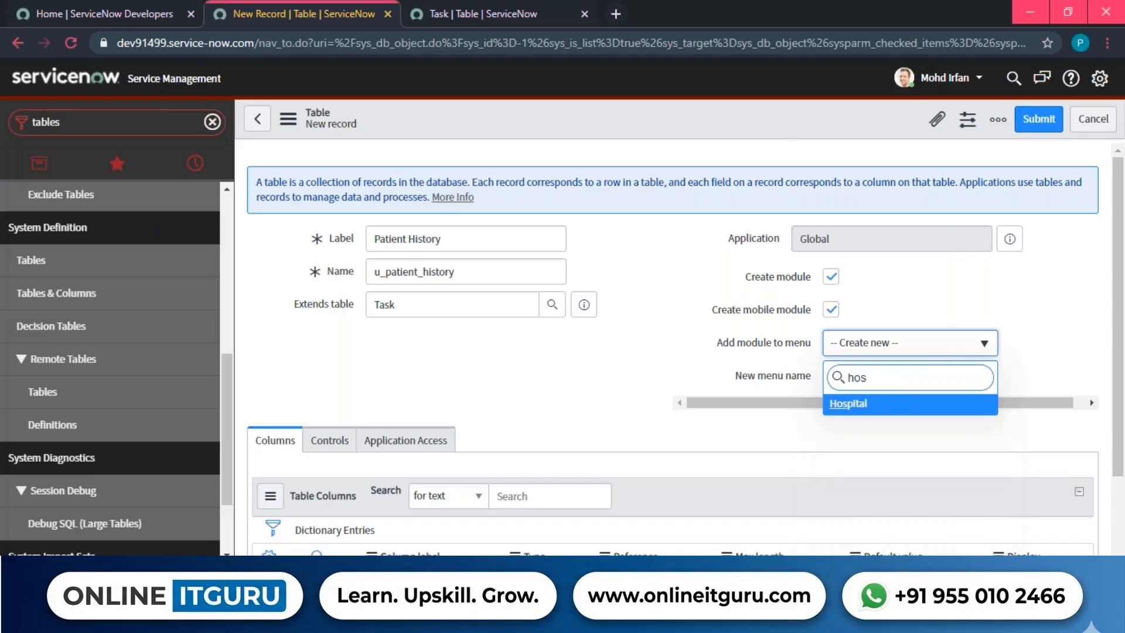
pyautogui.press('Return')
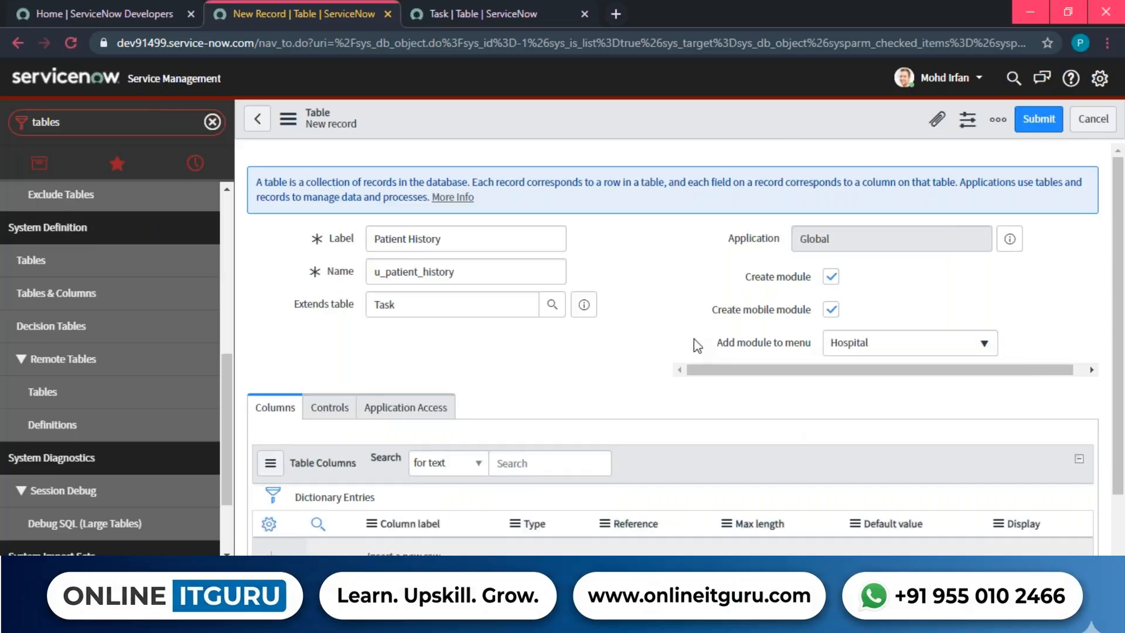
# Review the Add module to menu field and the Patient History label.
pyautogui.moveTo(696, 342); pyautogui.dragTo(817, 347)
pyautogui.tripleClick(439, 239)
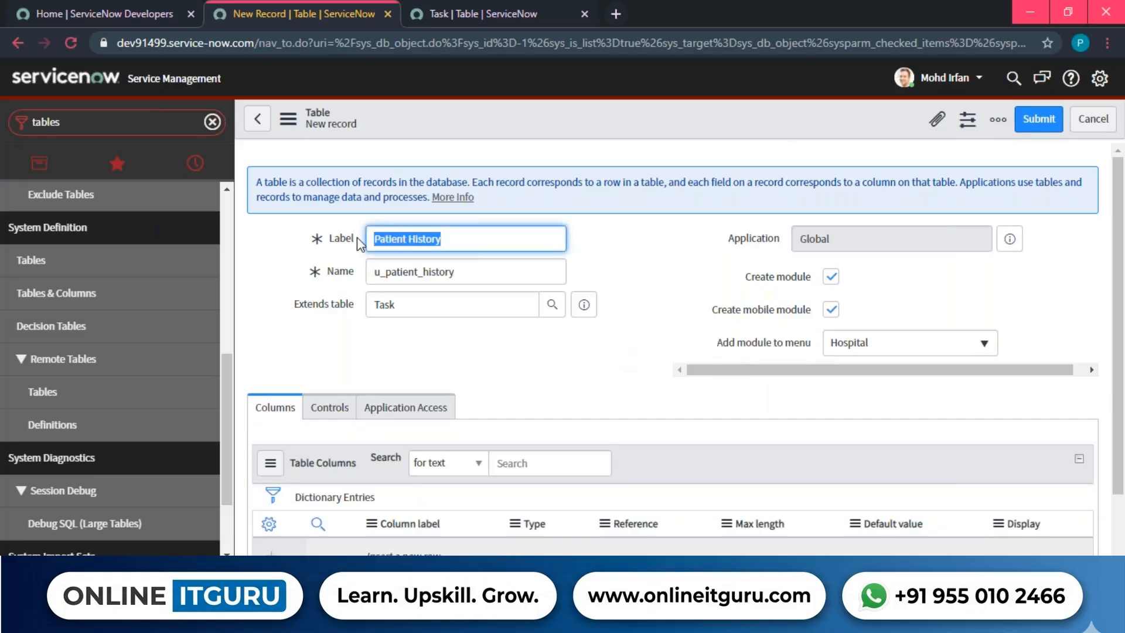
pyautogui.click(513, 350)
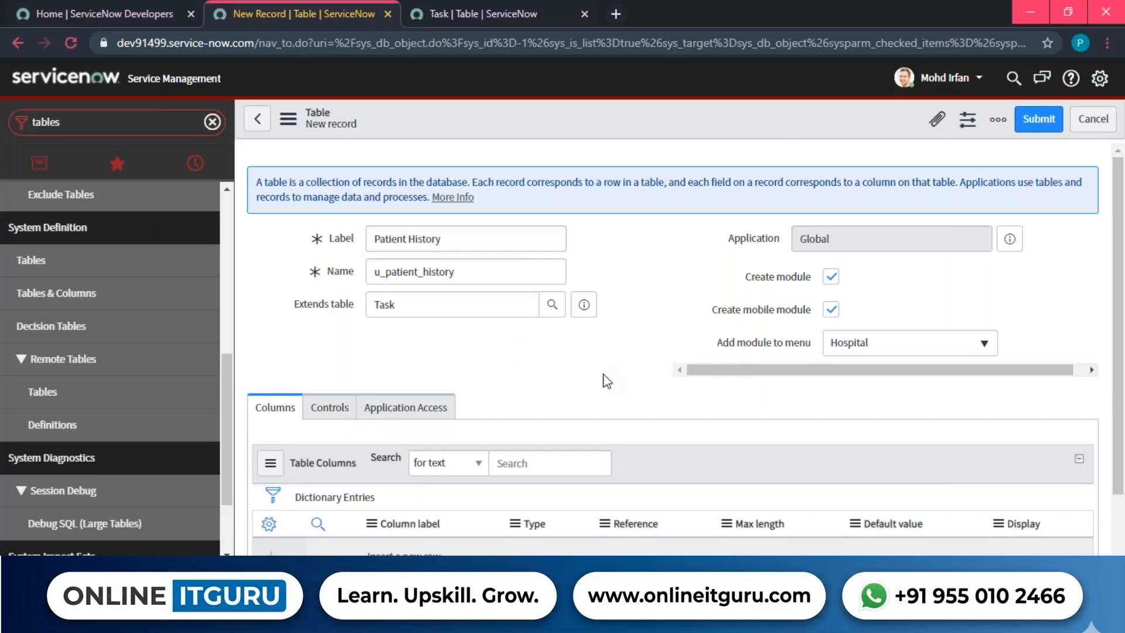
pyautogui.moveTo(700, 346); pyautogui.dragTo(811, 348)
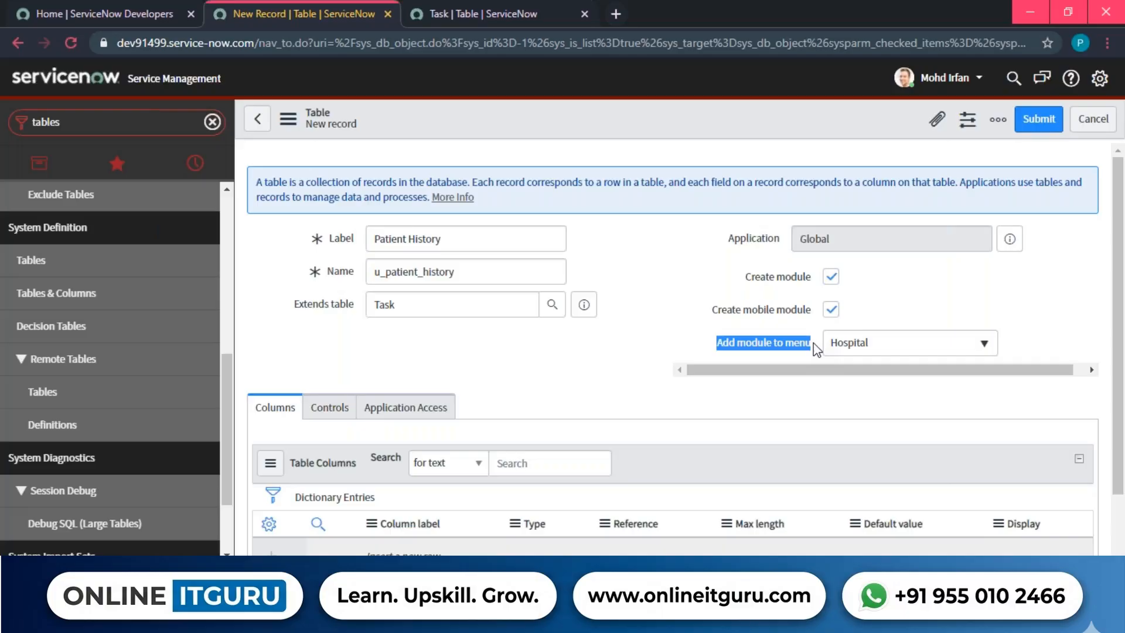
pyautogui.moveTo(661, 359); pyautogui.dragTo(816, 338)
pyautogui.click(696, 349)
# Switch Add module to menu back to -- Create new -- for menu Patient's Database!!
pyautogui.scroll(5, 59, 229)
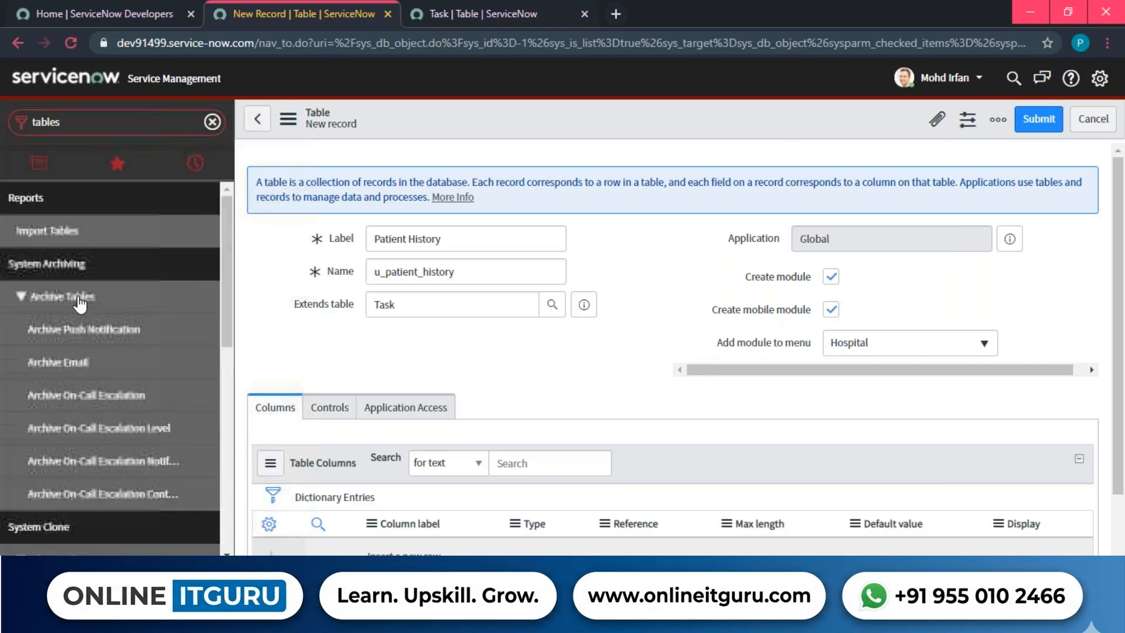
pyautogui.scroll(-1, 41, 205)
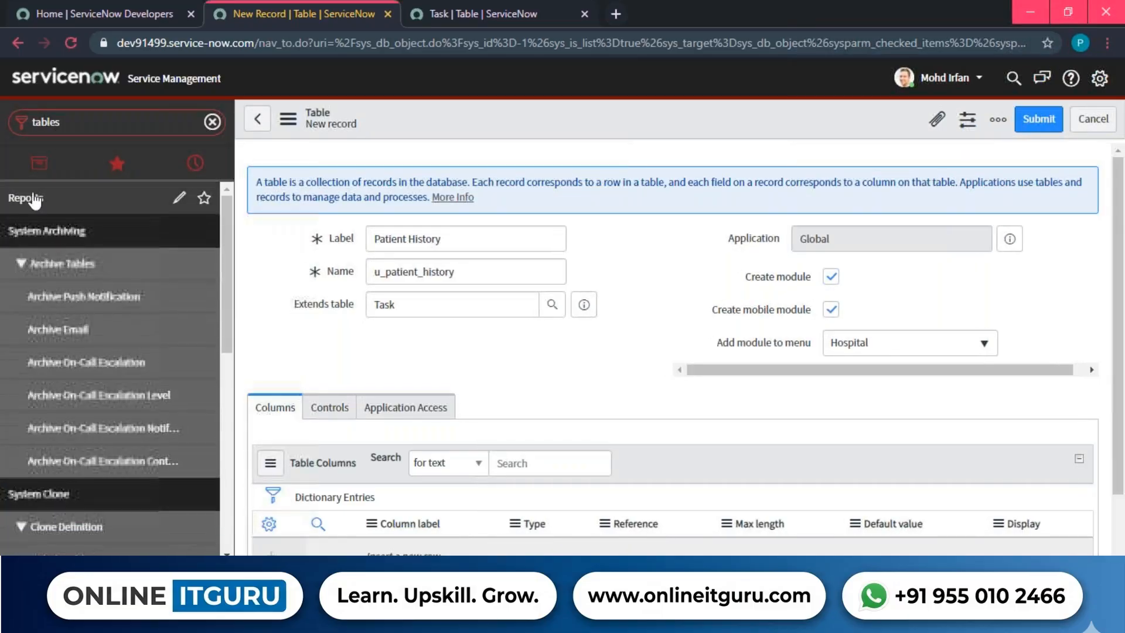
pyautogui.scroll(1, 32, 205)
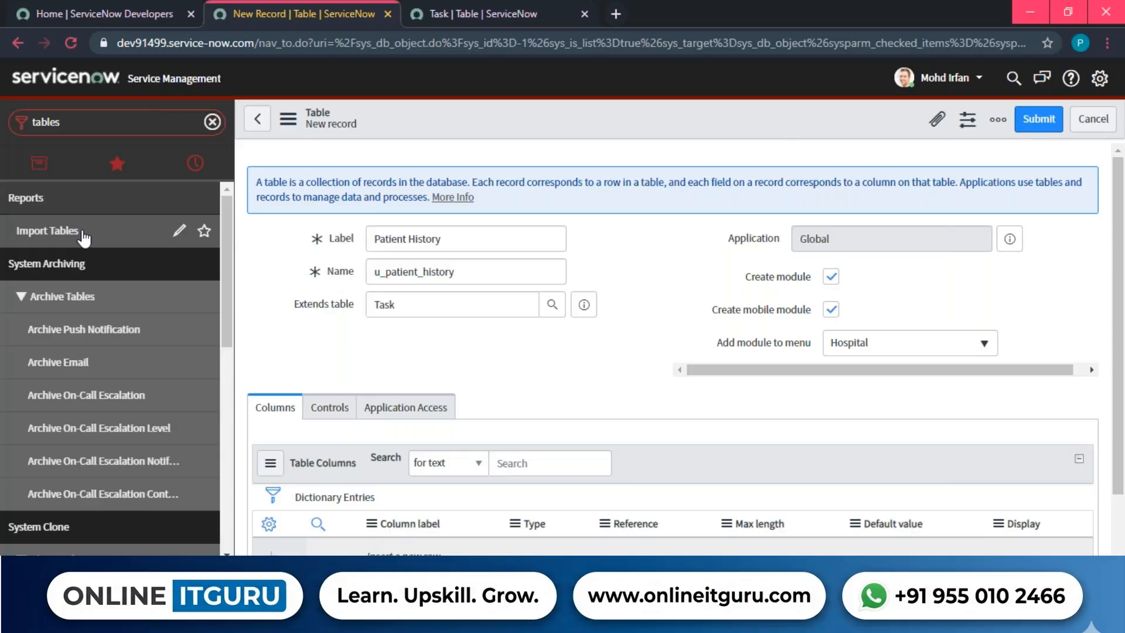
pyautogui.click(827, 346)
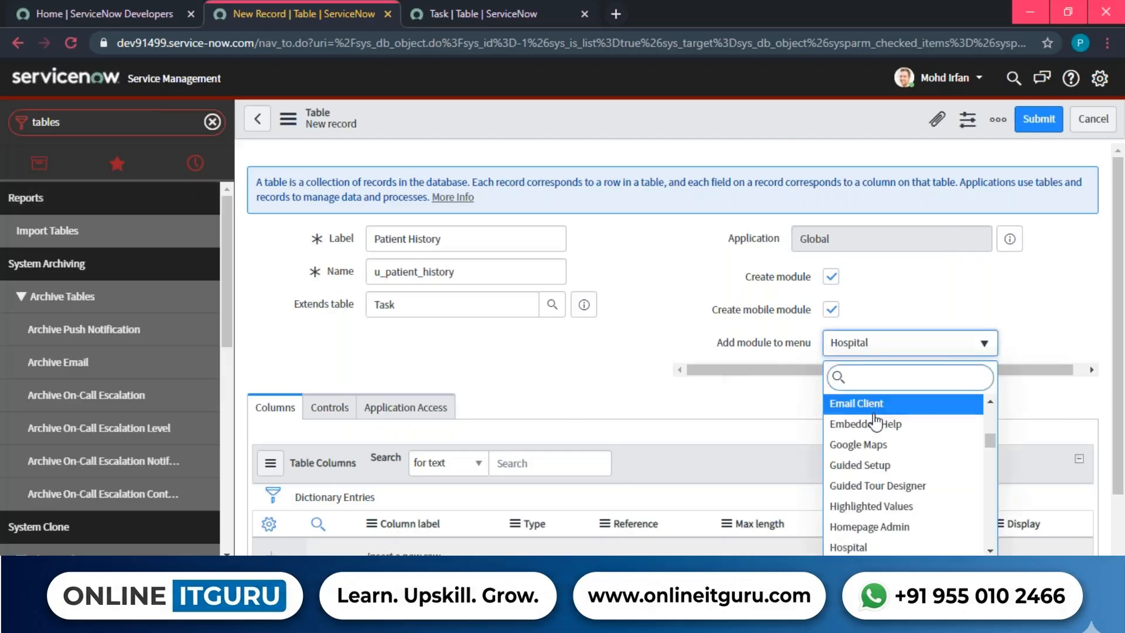
pyautogui.scroll(10, 891, 434)
pyautogui.scroll(-2, 906, 445)
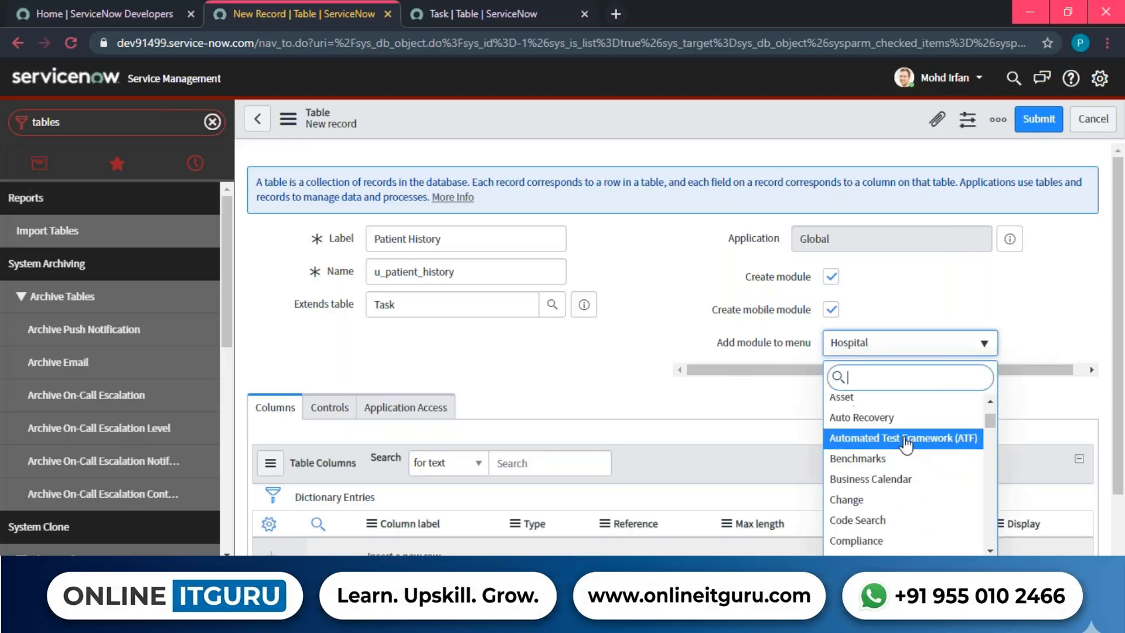
pyautogui.scroll(3, 906, 445)
pyautogui.click(873, 399)
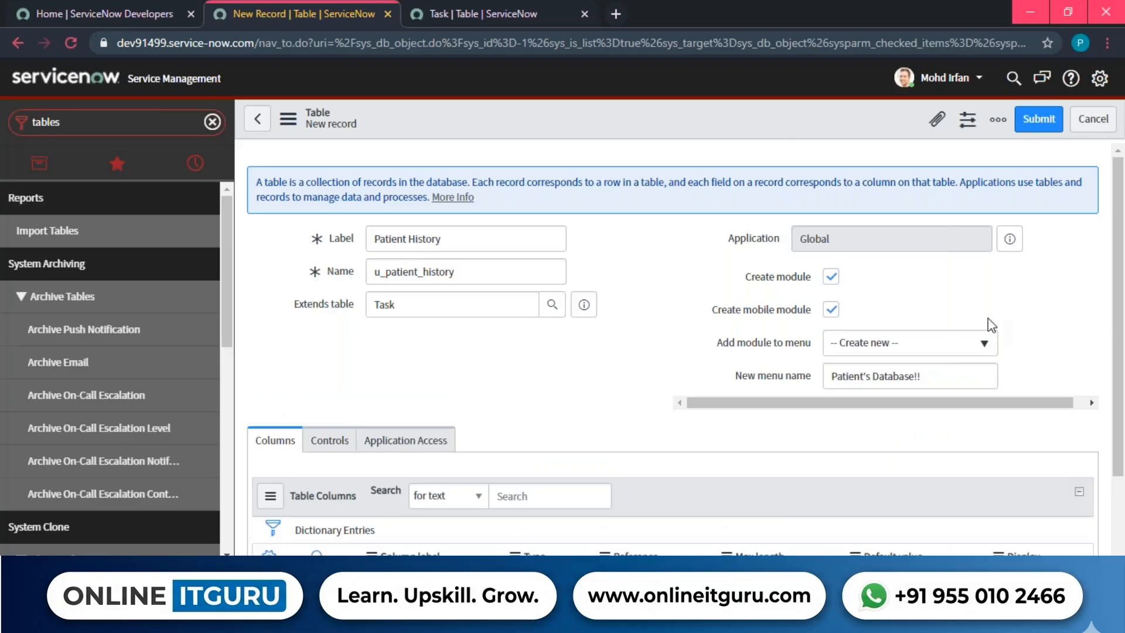
# Save the Patient History table and check its 71 inherited columns.
pyautogui.rightClick(648, 115)
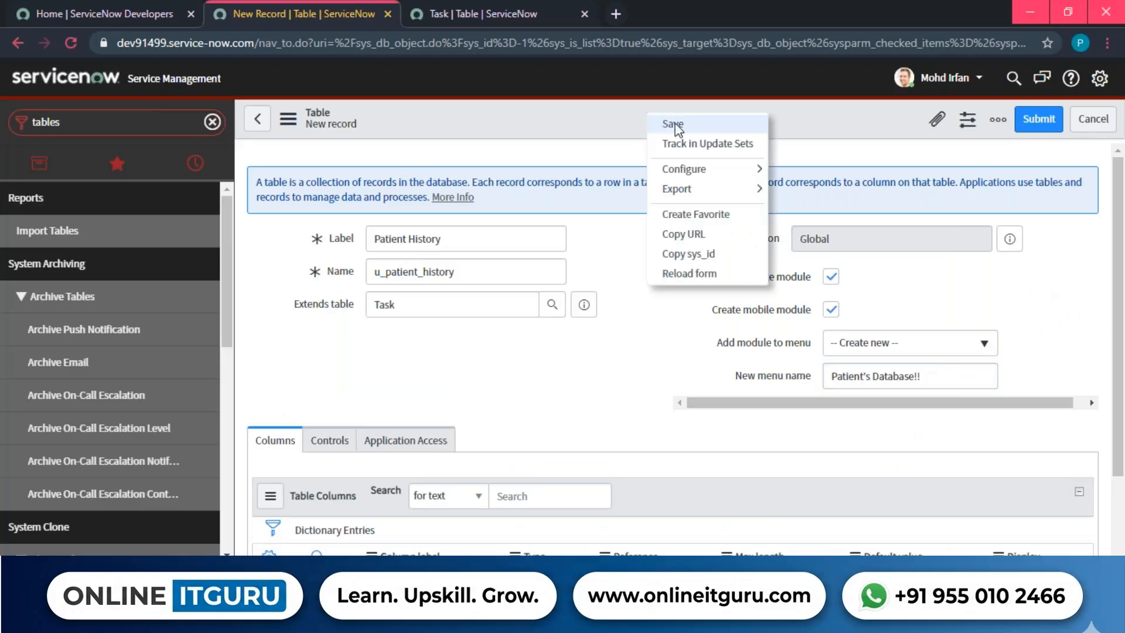
pyautogui.click(674, 124)
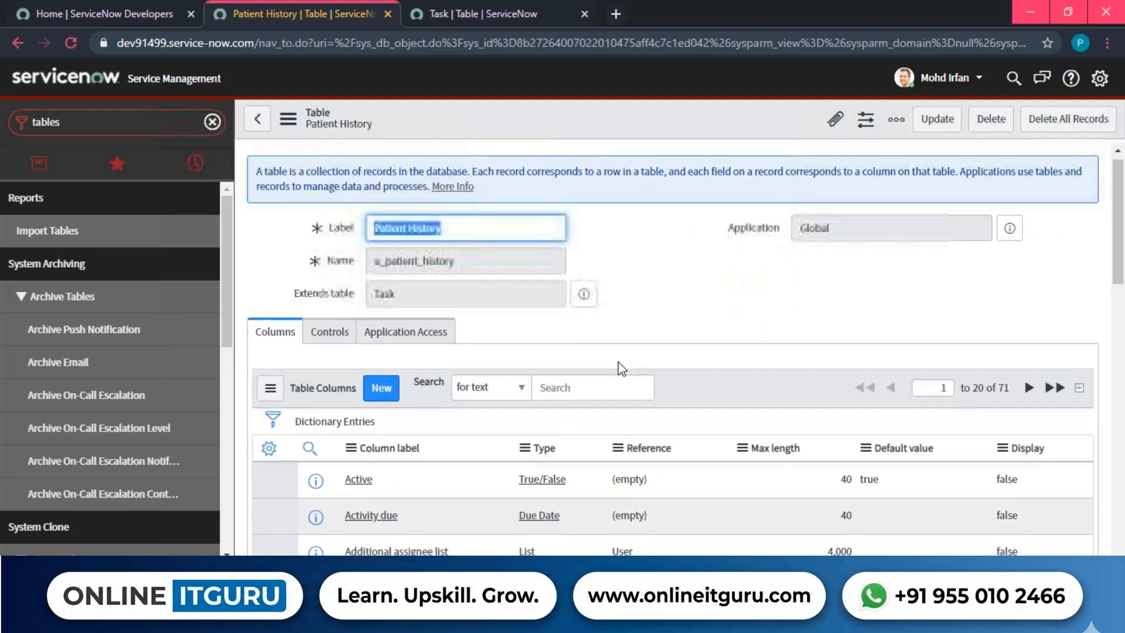
pyautogui.scroll(-2, 621, 368)
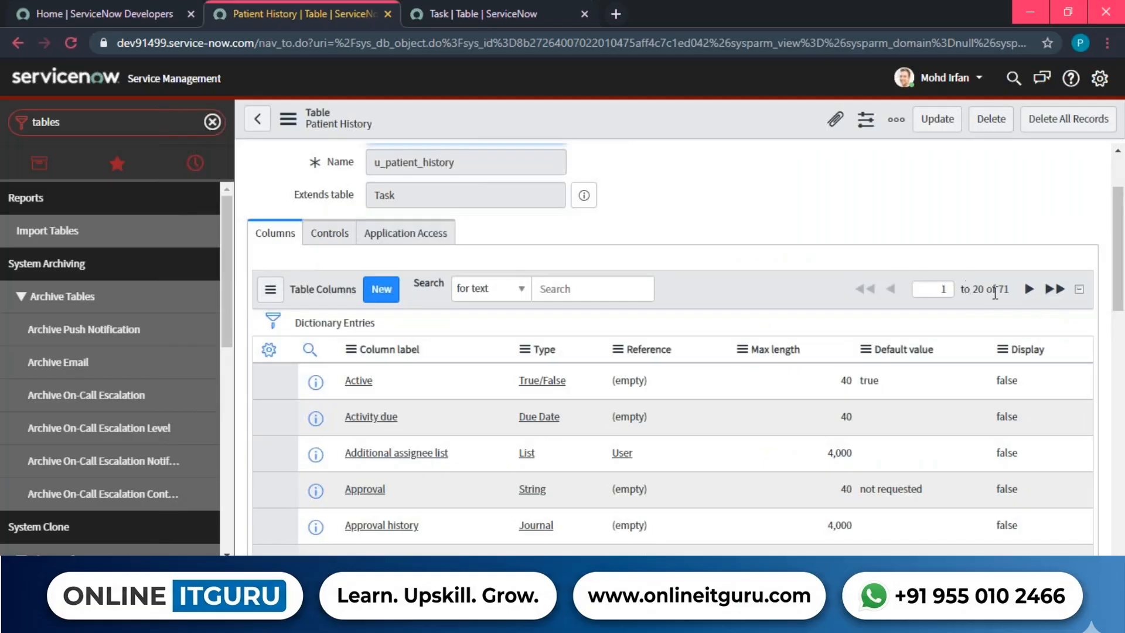
pyautogui.moveTo(1024, 278); pyautogui.dragTo(935, 290)
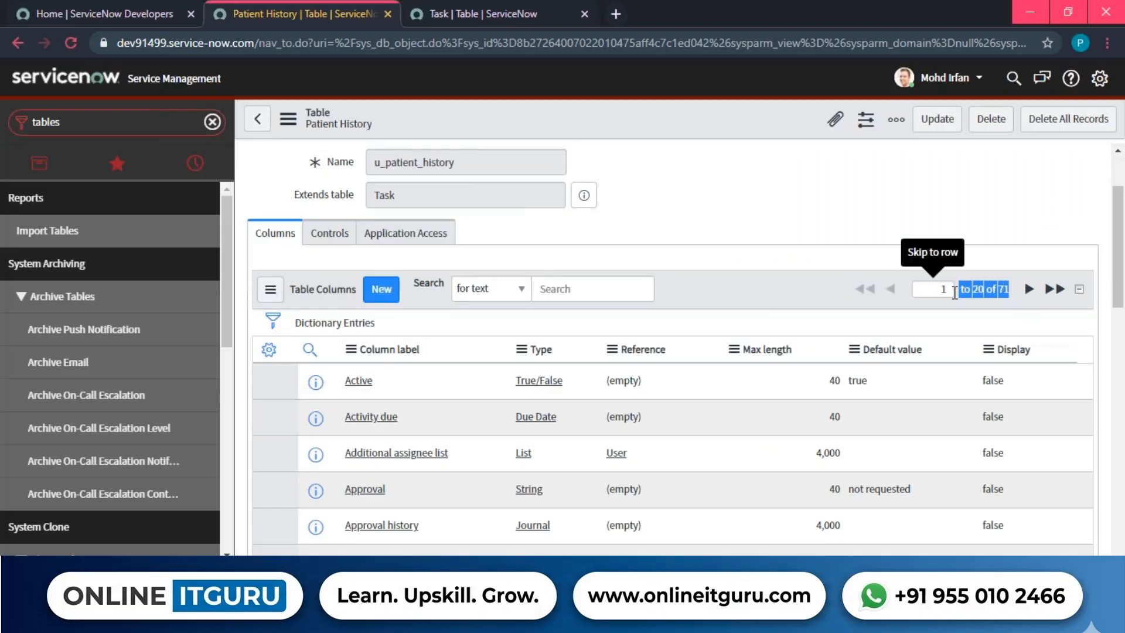
pyautogui.click(778, 236)
# Browse the Table Columns list, such as Active and Approval, and open its column label search.
pyautogui.scroll(-10, 779, 236)
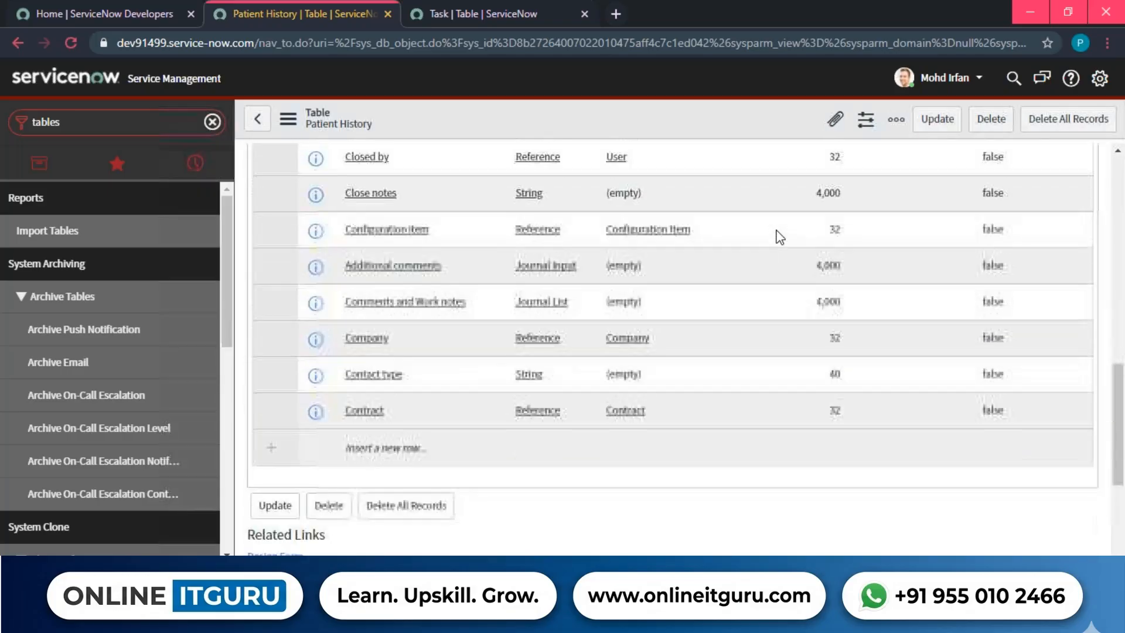
pyautogui.scroll(-5, 831, 319)
pyautogui.scroll(15, 831, 319)
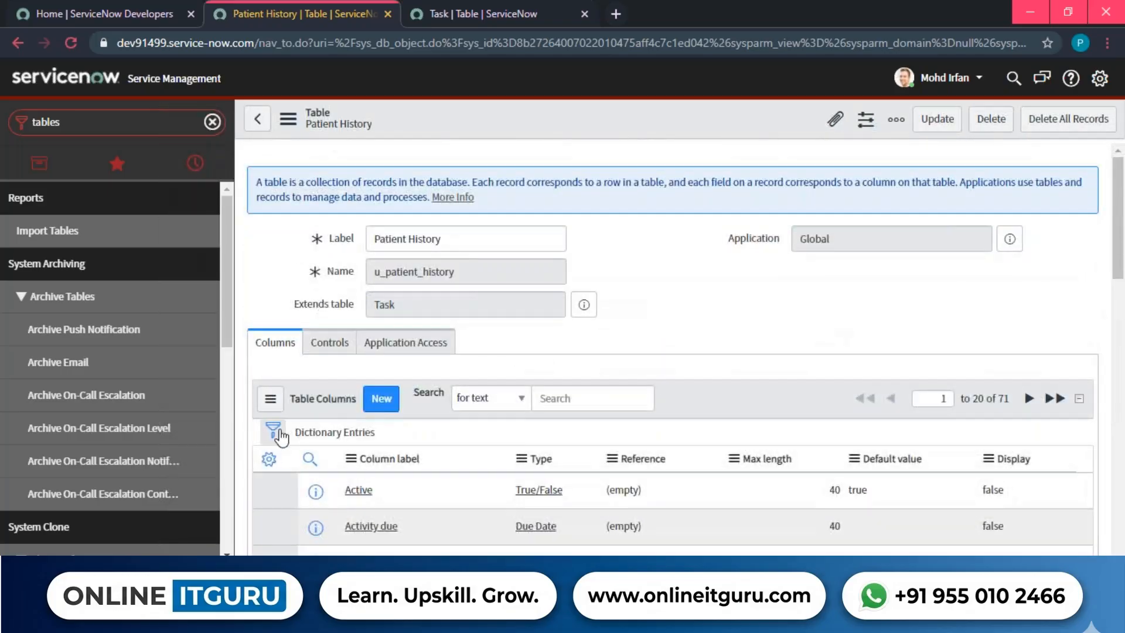
pyautogui.click(270, 398)
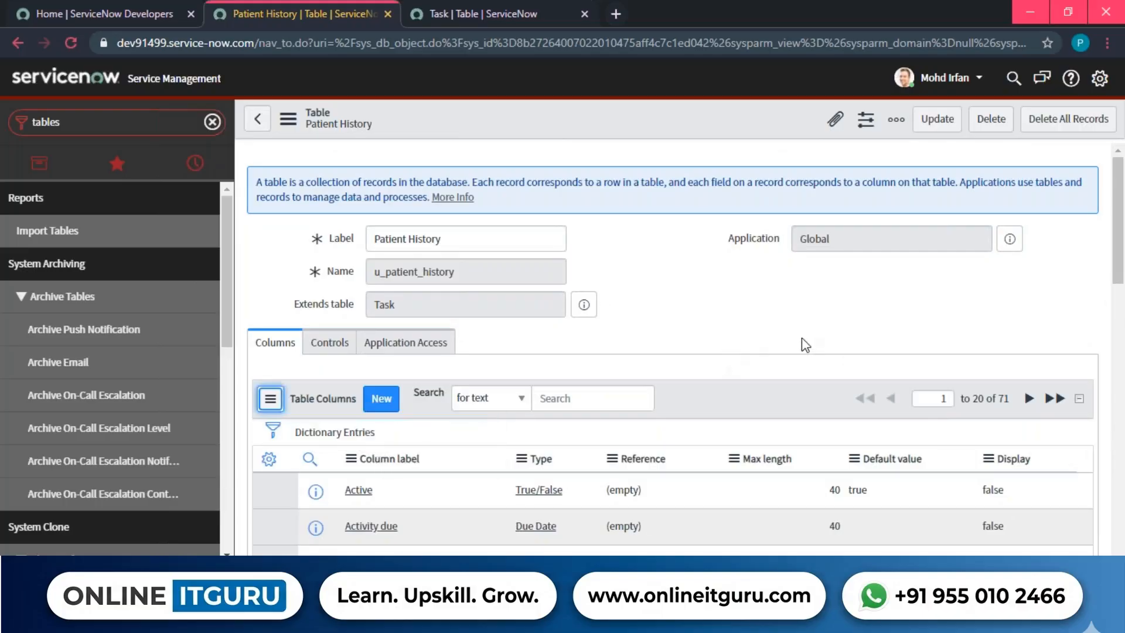
pyautogui.scroll(-3, 804, 338)
pyautogui.click(310, 240)
# Filter columns by label '*number' to show Number and Effective number, then clear the search.
pyautogui.click(394, 268)
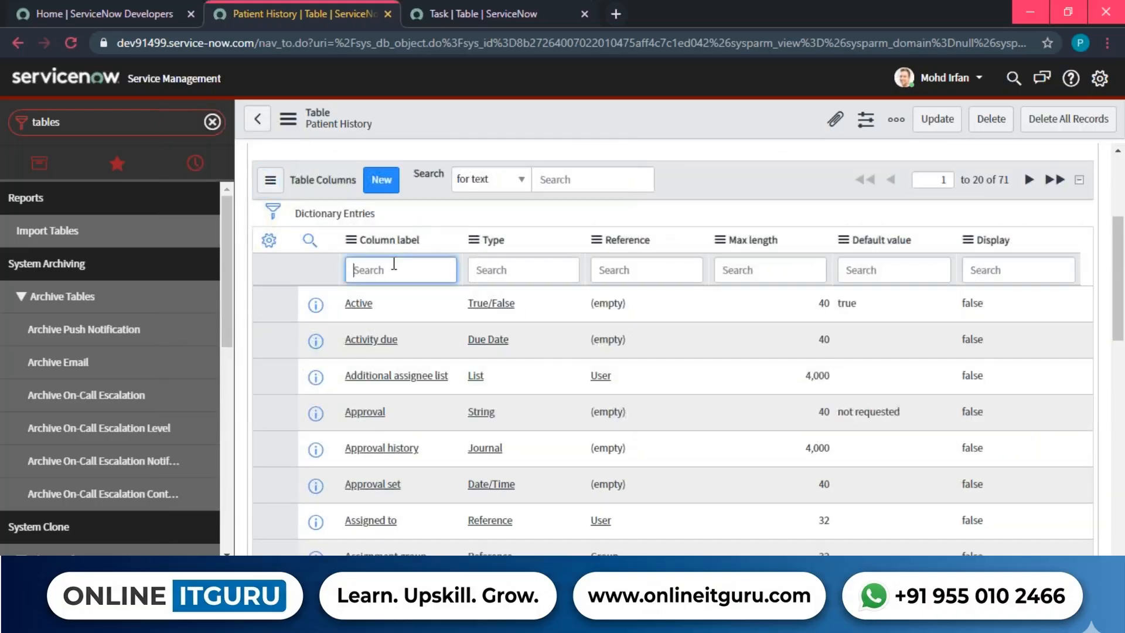
pyautogui.write('*number')
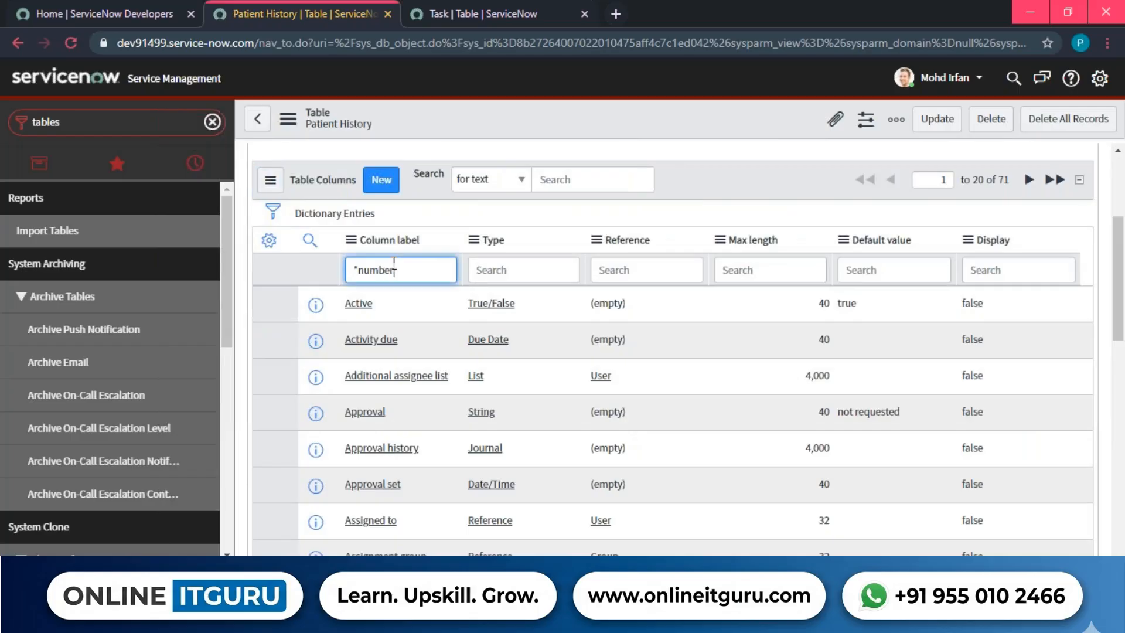
pyautogui.press('Return')
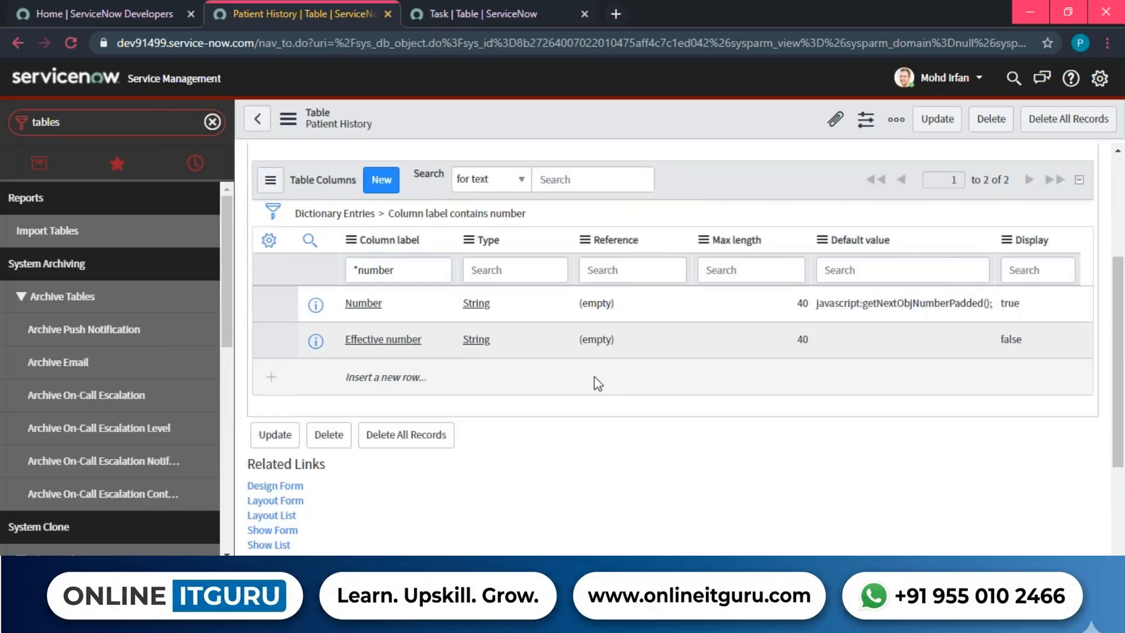
pyautogui.moveTo(340, 309); pyautogui.dragTo(1058, 305)
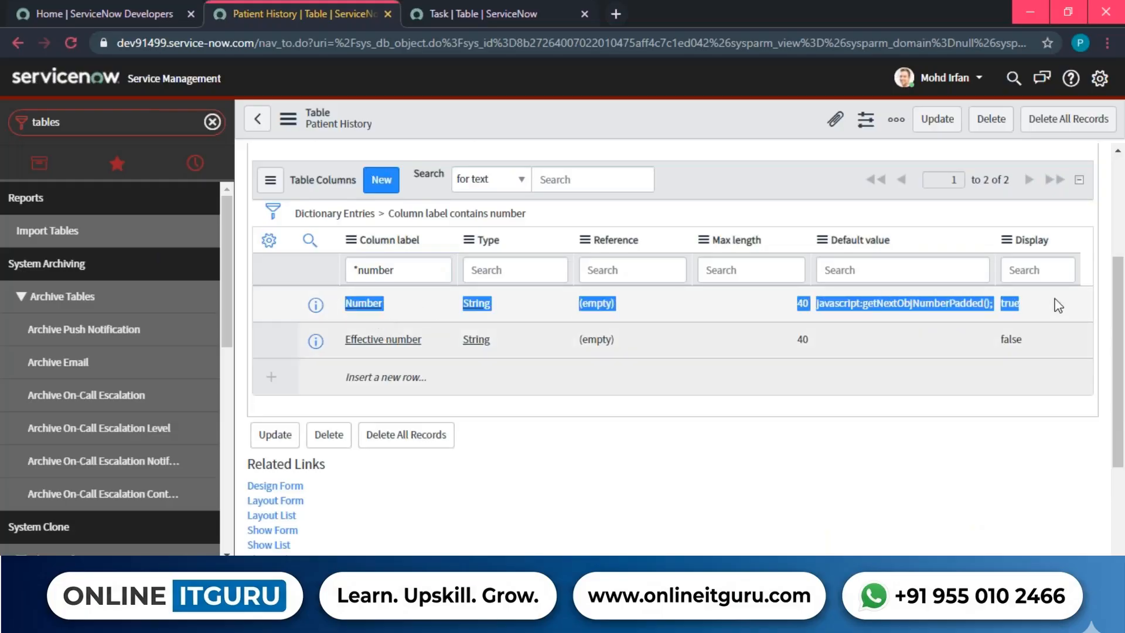
pyautogui.tripleClick(413, 270)
pyautogui.press('BackSpace')
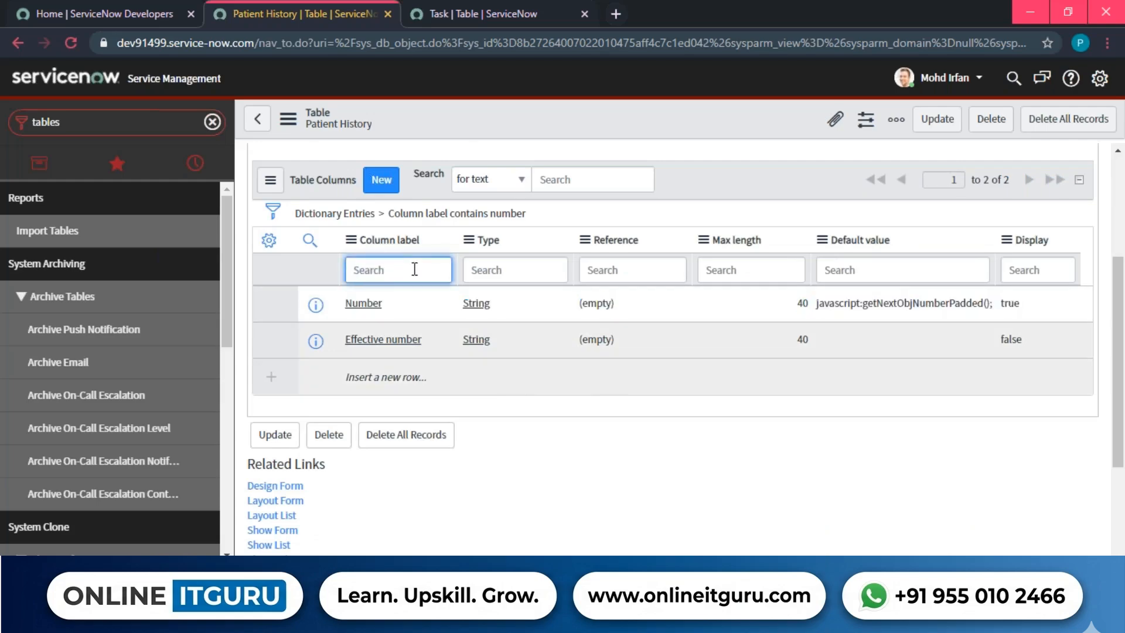
pyautogui.click(552, 322)
# Confirm the table extends Task, then filter the All navigator for 'database'.
pyautogui.scroll(4, 552, 322)
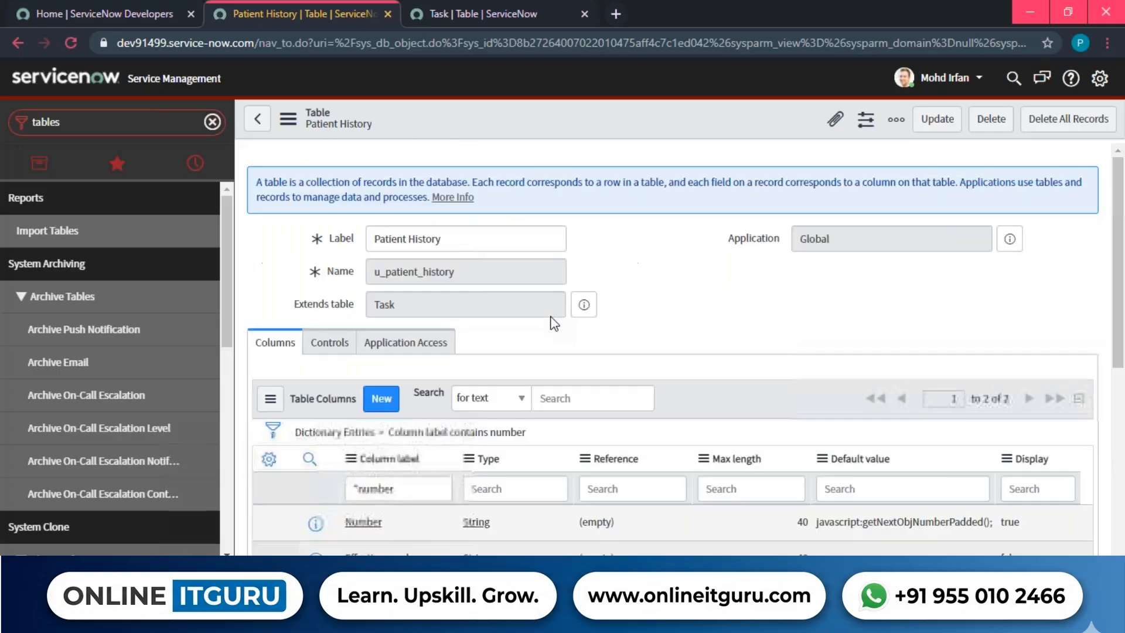
pyautogui.doubleClick(398, 304)
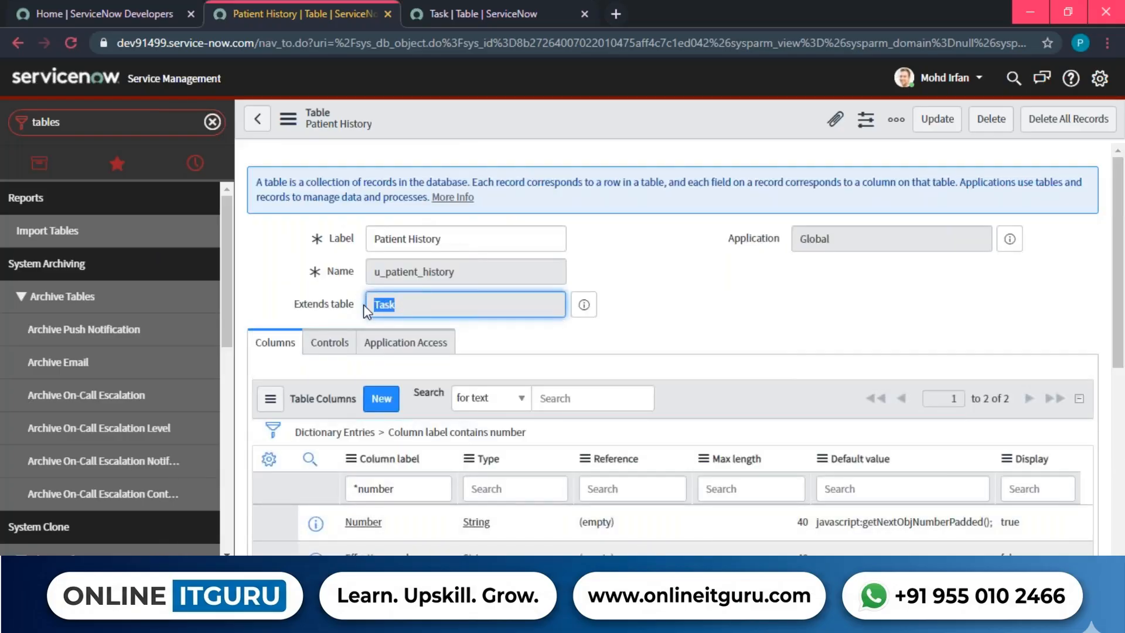
pyautogui.click(724, 308)
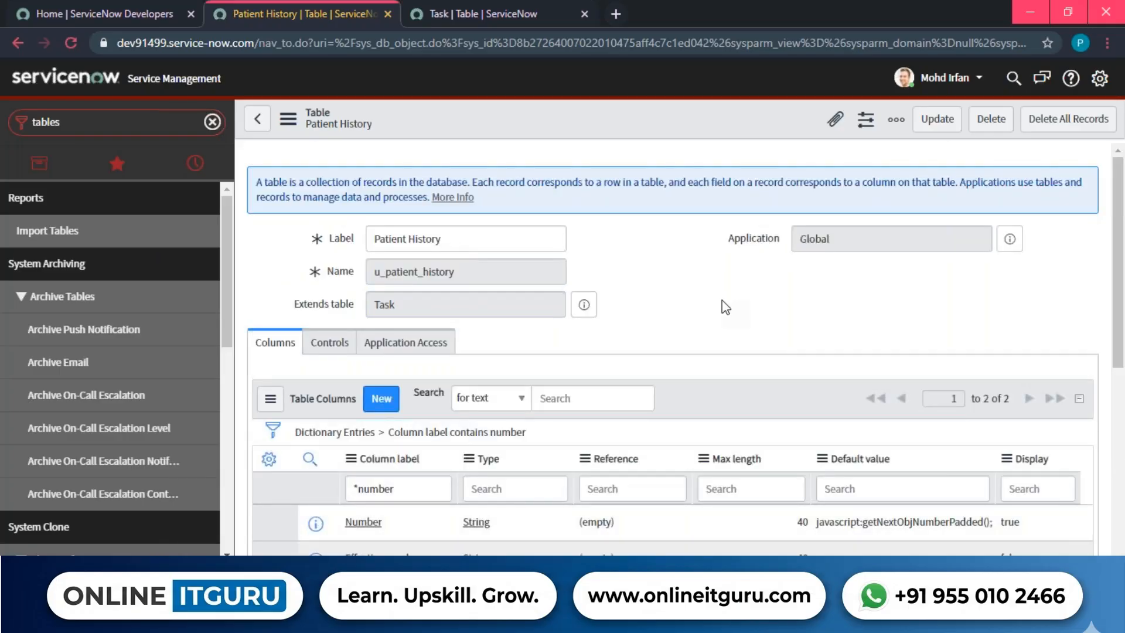
pyautogui.click(57, 161)
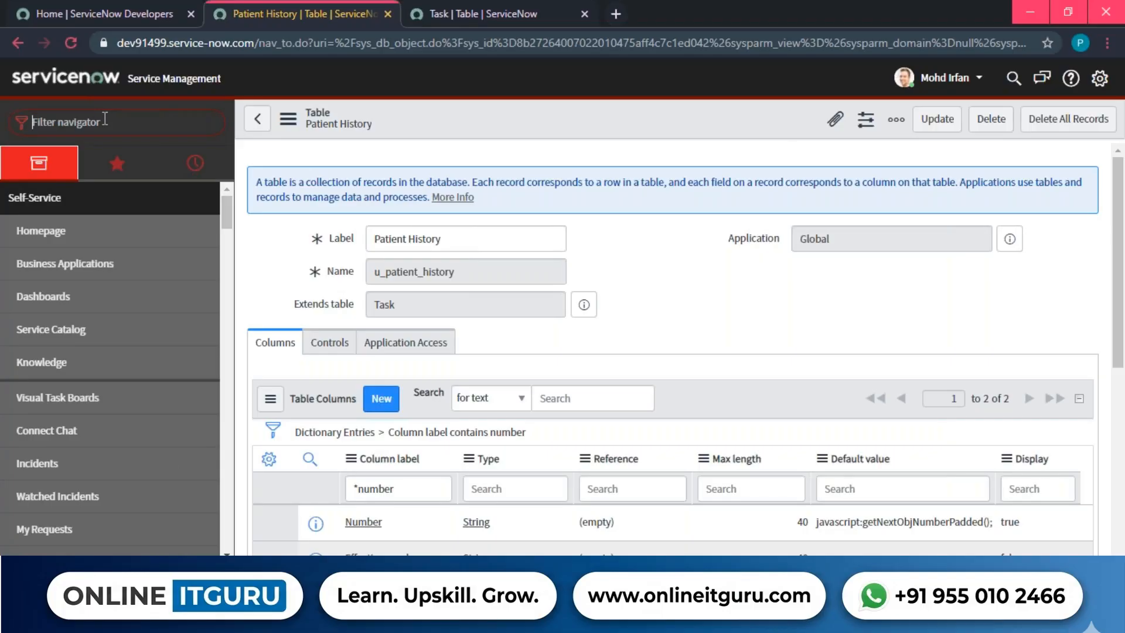
pyautogui.write('database')
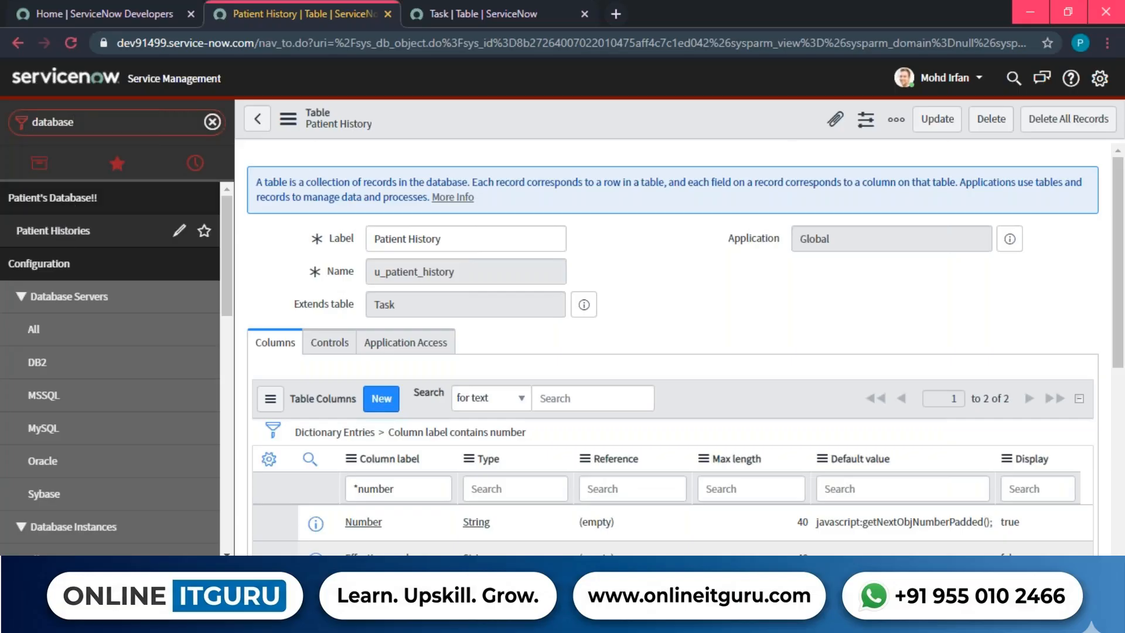
# Open the empty Patient Histories list, review its column headers, and start a new record.
pyautogui.click(54, 230)
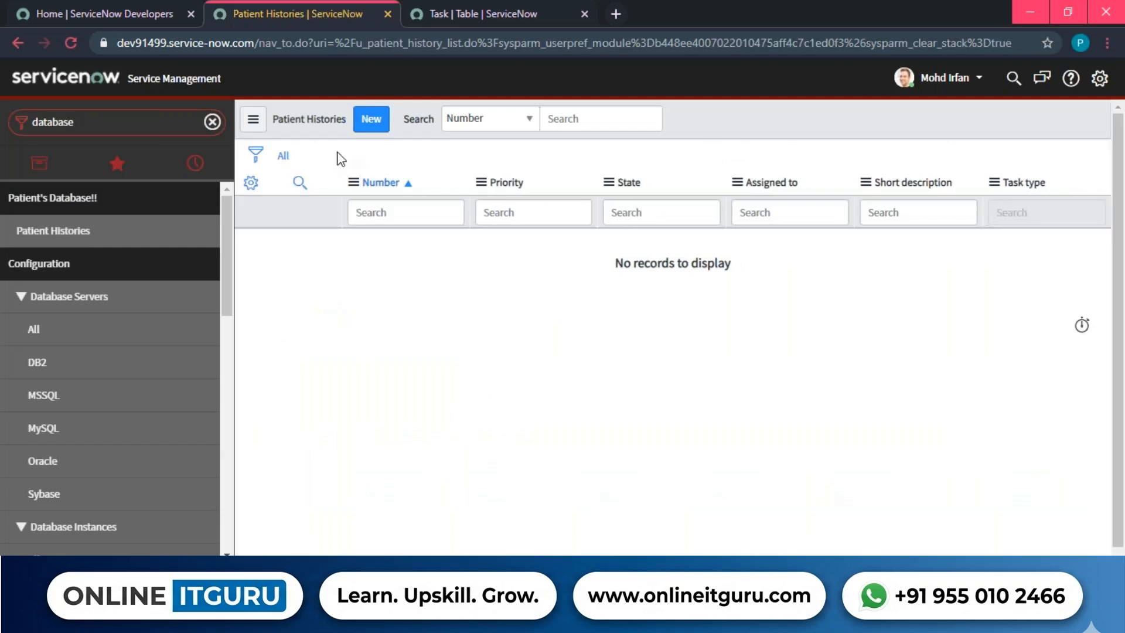
pyautogui.moveTo(338, 157); pyautogui.dragTo(1062, 183)
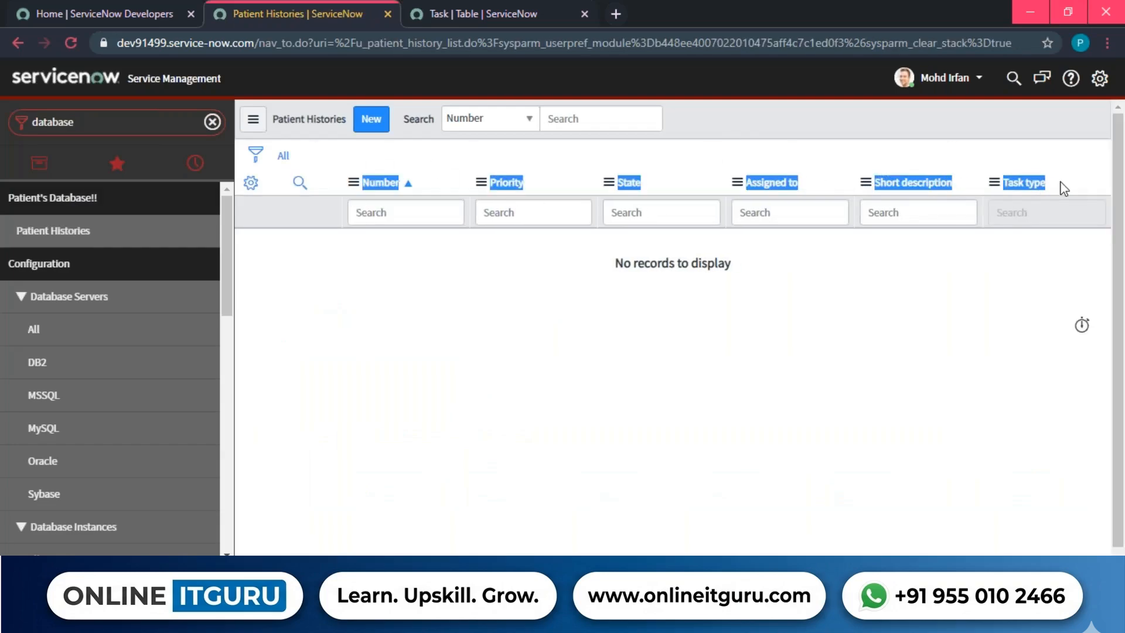
pyautogui.click(788, 141)
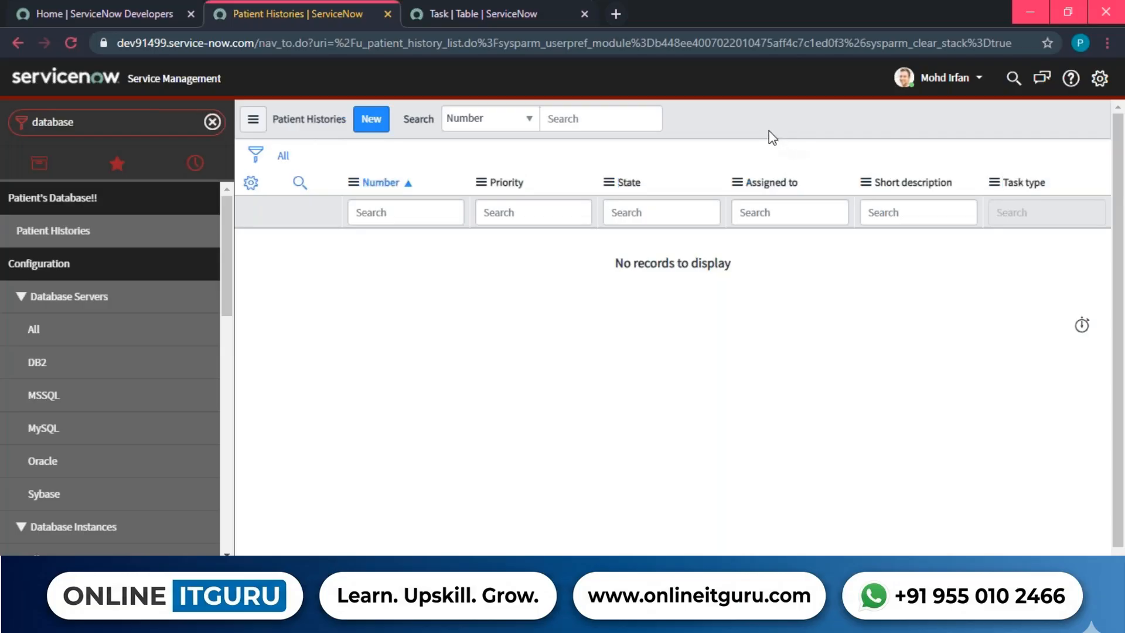
pyautogui.click(369, 121)
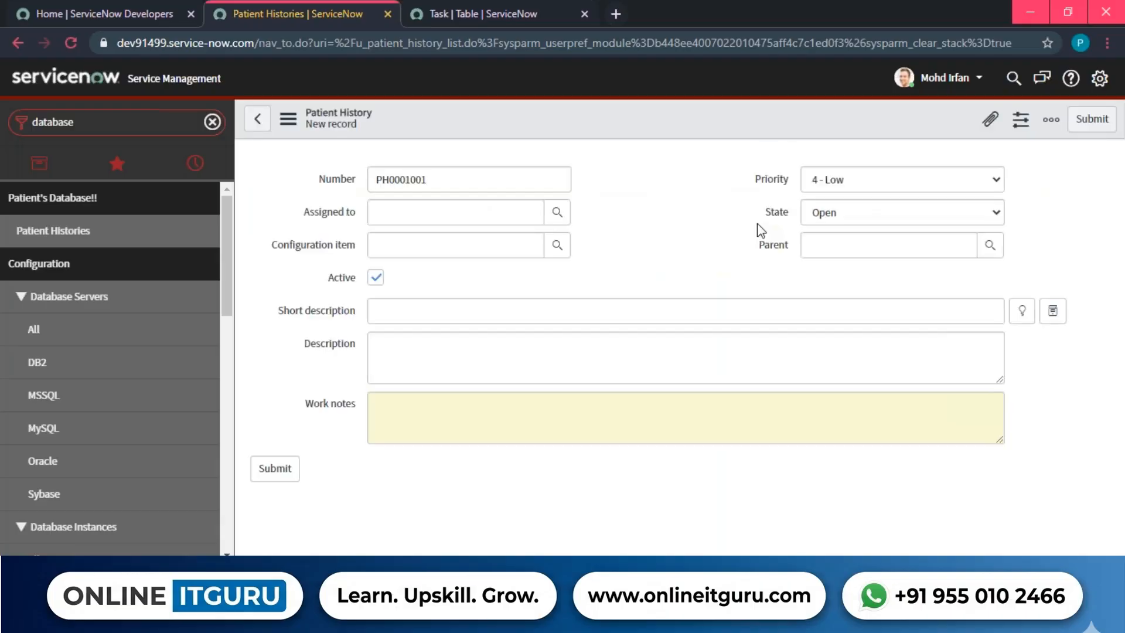
# Review the new record's fields: Number PH0001001, priority 4 - Low, state Open.
pyautogui.moveTo(283, 170); pyautogui.dragTo(491, 438)
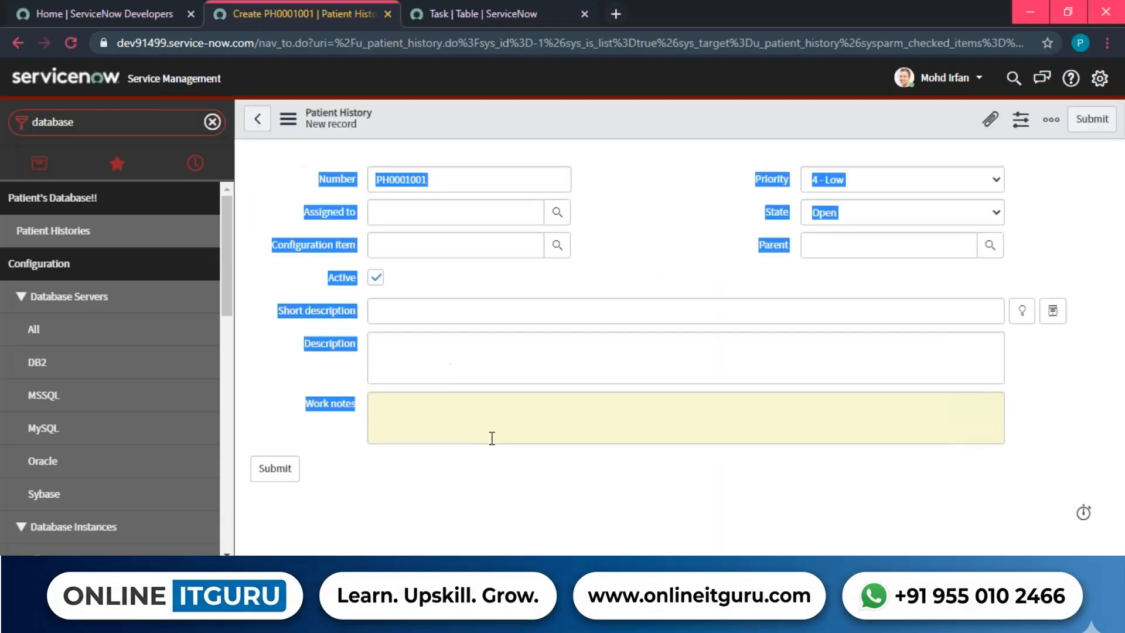
pyautogui.moveTo(293, 199); pyautogui.dragTo(405, 182)
pyautogui.click(377, 180)
pyautogui.click(457, 185)
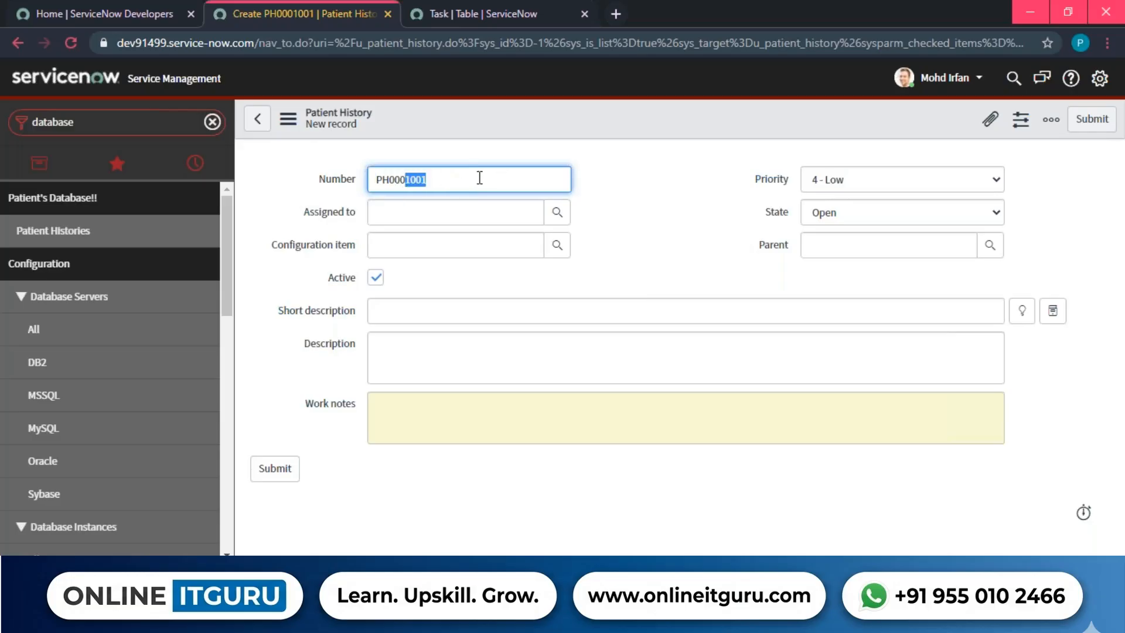
pyautogui.moveTo(534, 176); pyautogui.dragTo(372, 173)
pyautogui.moveTo(290, 171); pyautogui.dragTo(422, 412)
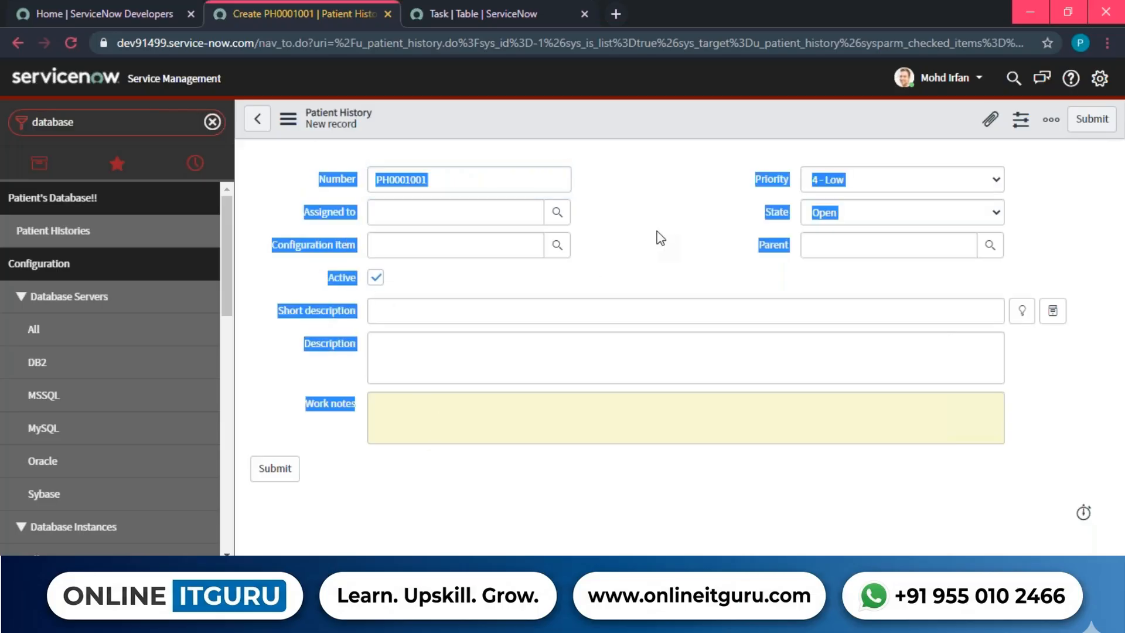
pyautogui.click(634, 253)
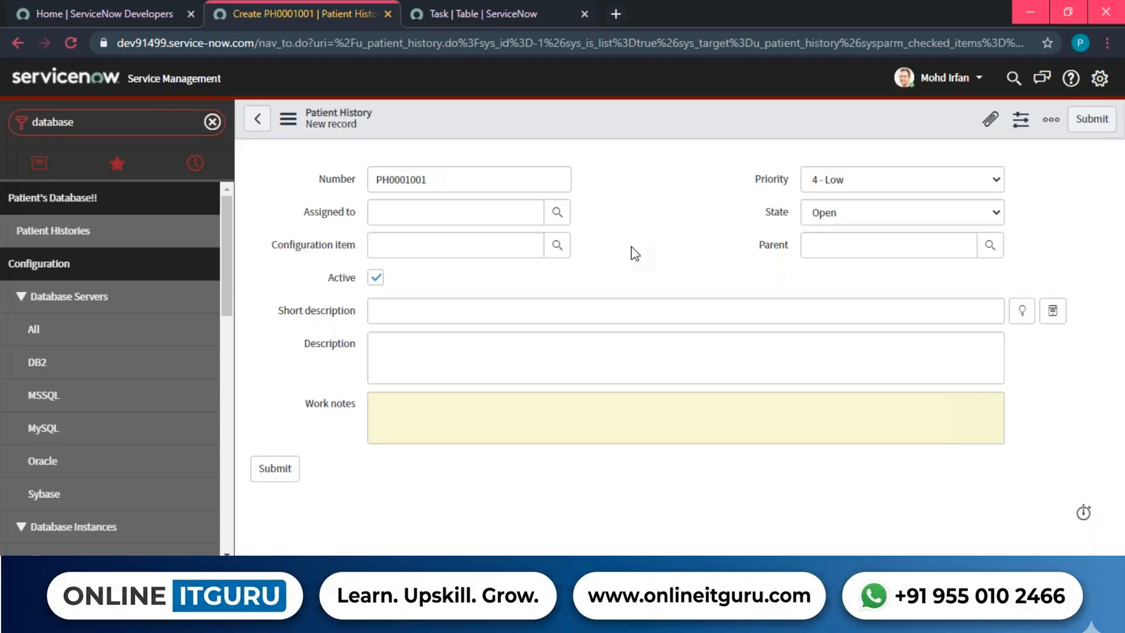
# Replace the navigator filter with 'incident' and scroll through Incident modules like Create New, Open, Resolved.
pyautogui.moveTo(321, 173); pyautogui.dragTo(507, 384)
pyautogui.click(621, 209)
pyautogui.click(115, 122)
pyautogui.press('BackSpace')
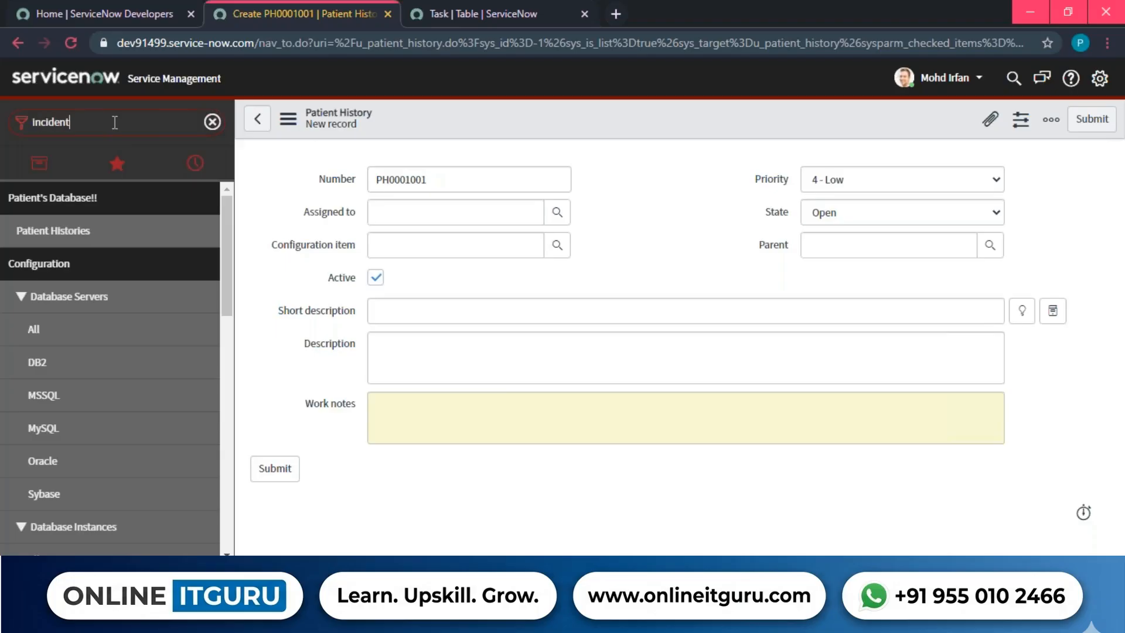
pyautogui.scroll(-5, 101, 314)
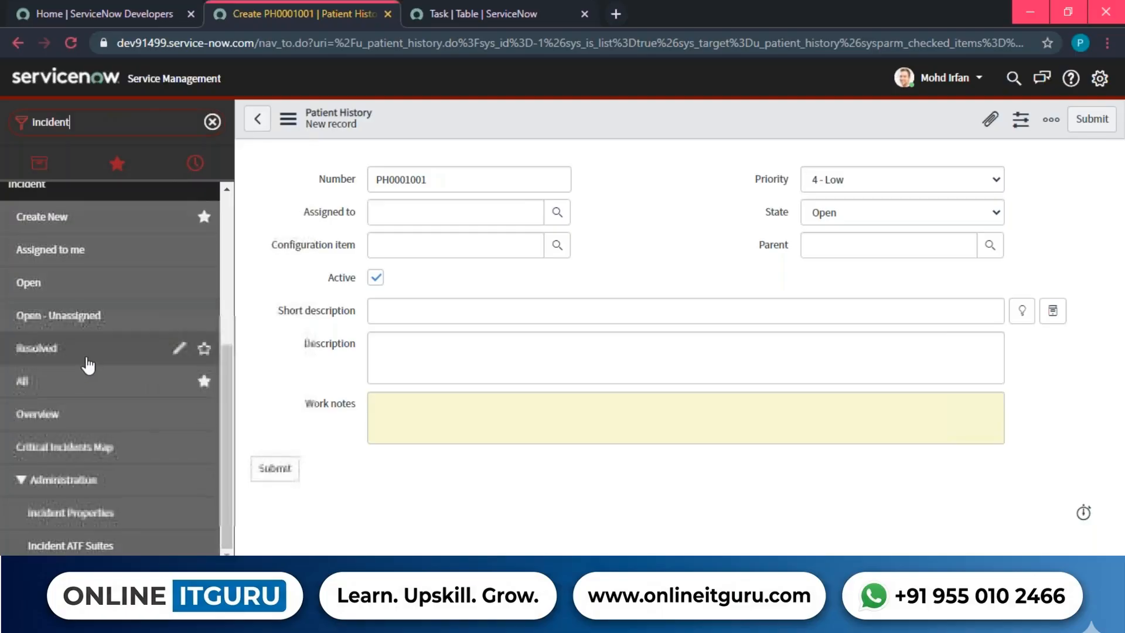
pyautogui.scroll(2, 86, 361)
pyautogui.scroll(3, 58, 299)
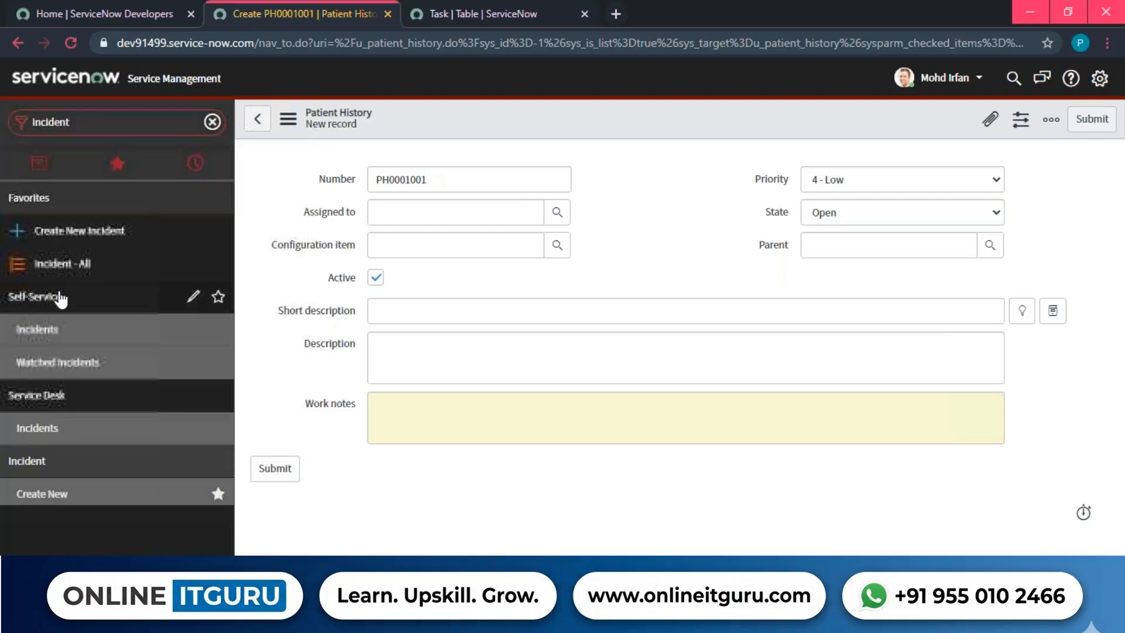
pyautogui.scroll(-5, 70, 410)
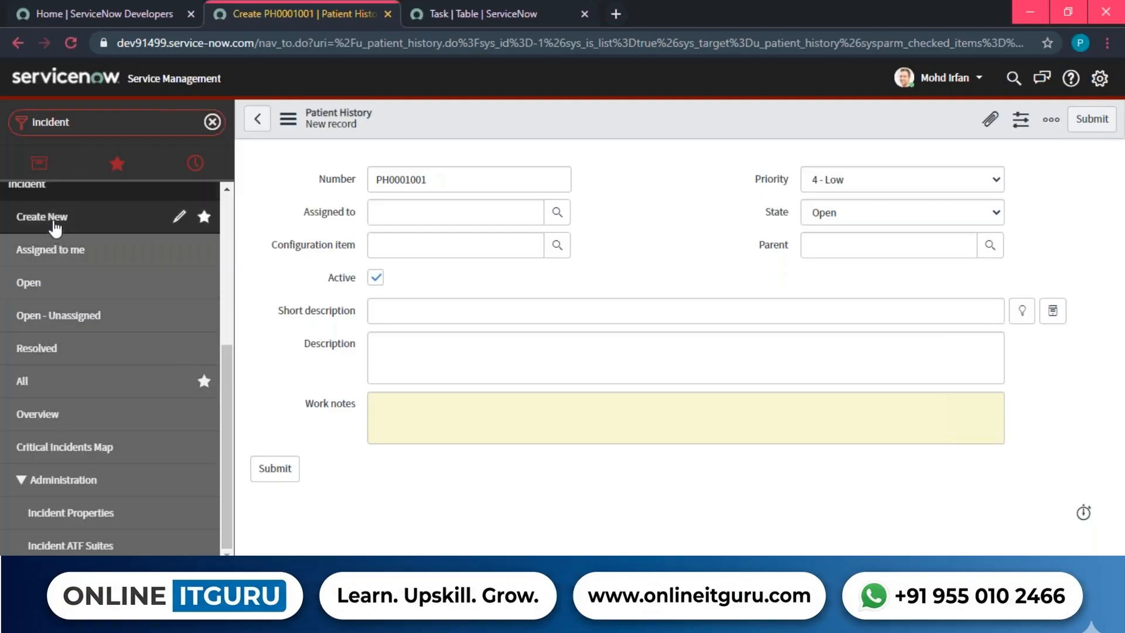
# Open a new Incident form numbered INC0010020, then list the 39 active open incidents.
pyautogui.click(58, 217)
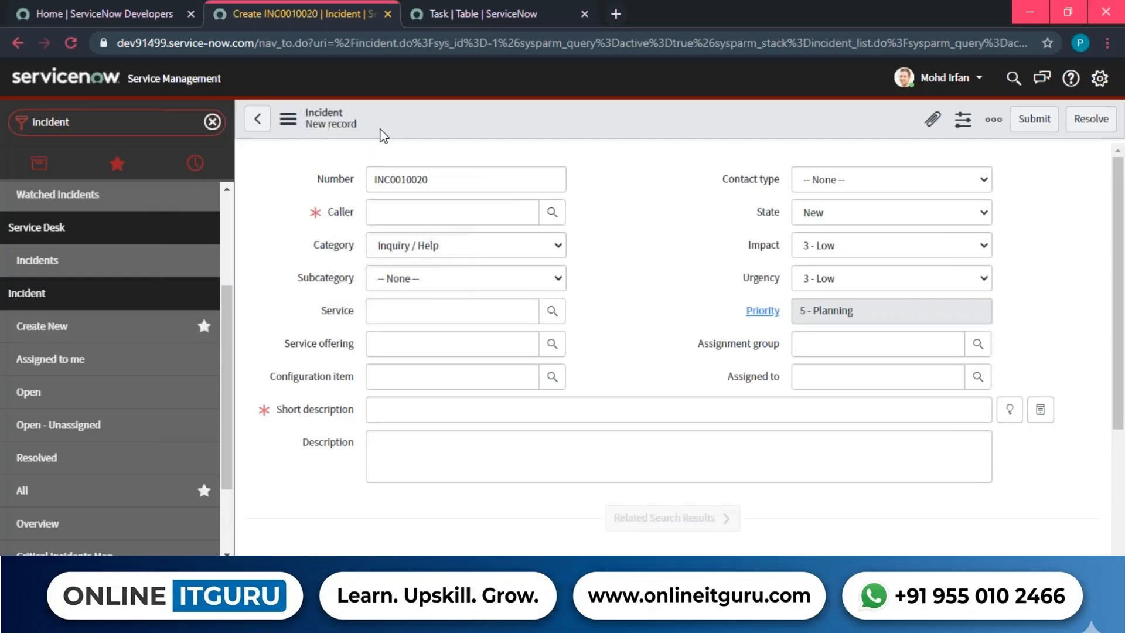
pyautogui.moveTo(338, 119); pyautogui.dragTo(306, 113)
pyautogui.click(276, 193)
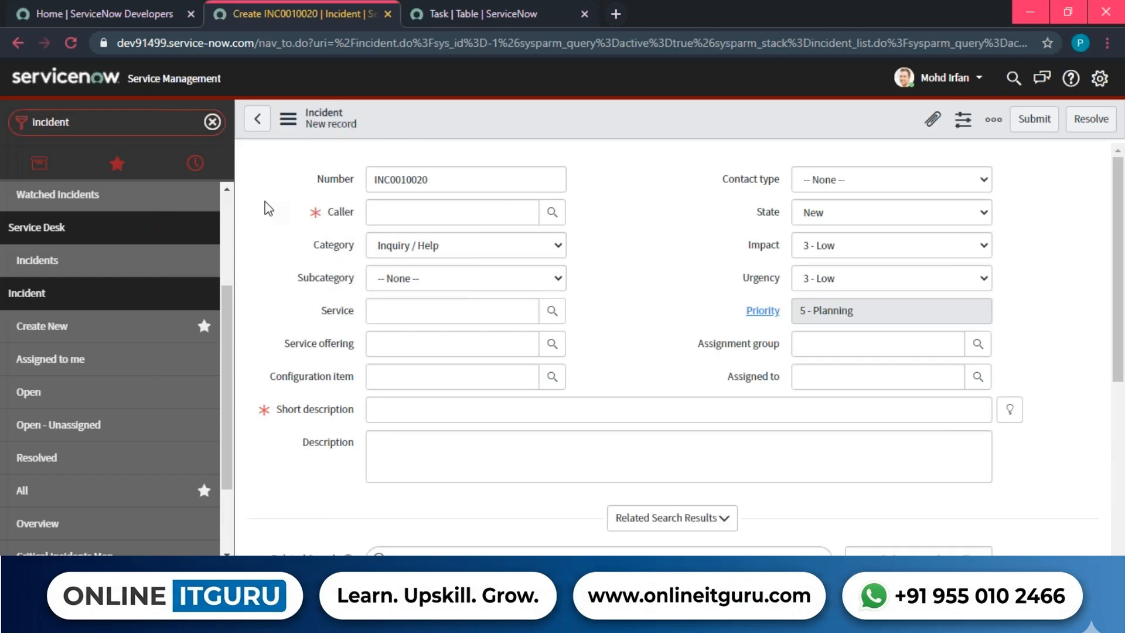
pyautogui.click(34, 403)
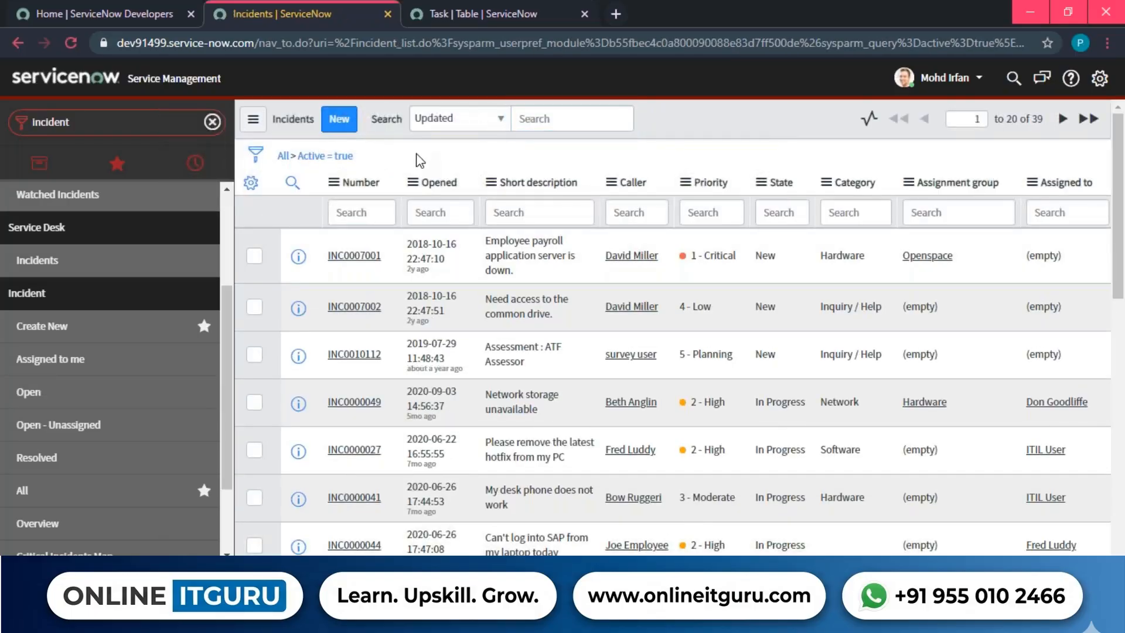
# Switch the Incidents list to show resolved incidents.
pyautogui.scroll(-2, 60, 387)
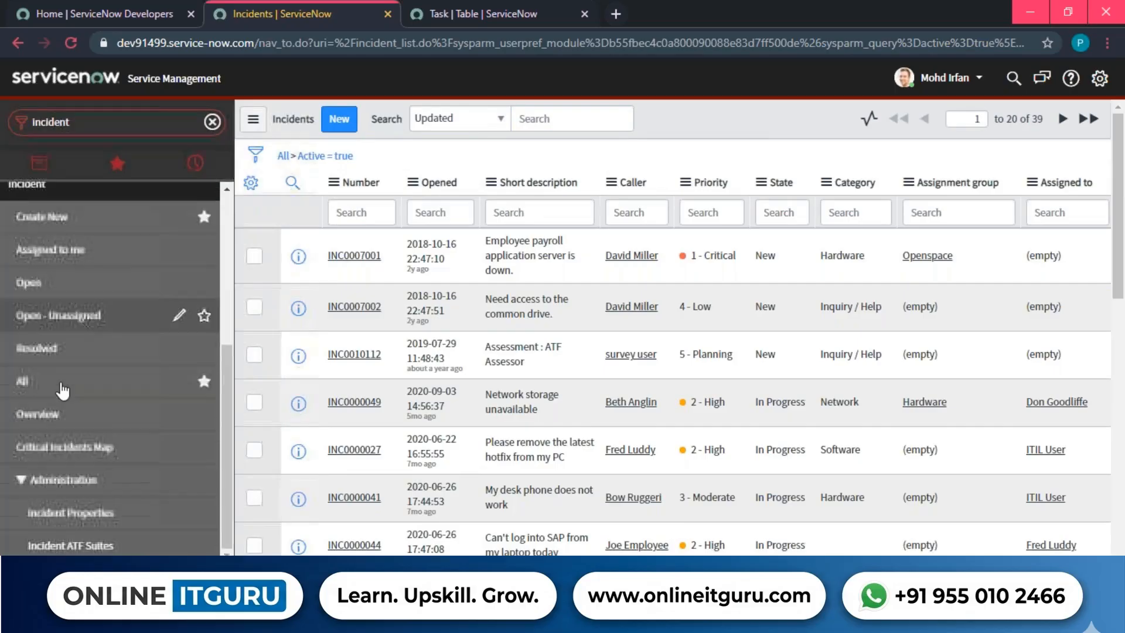
pyautogui.click(52, 350)
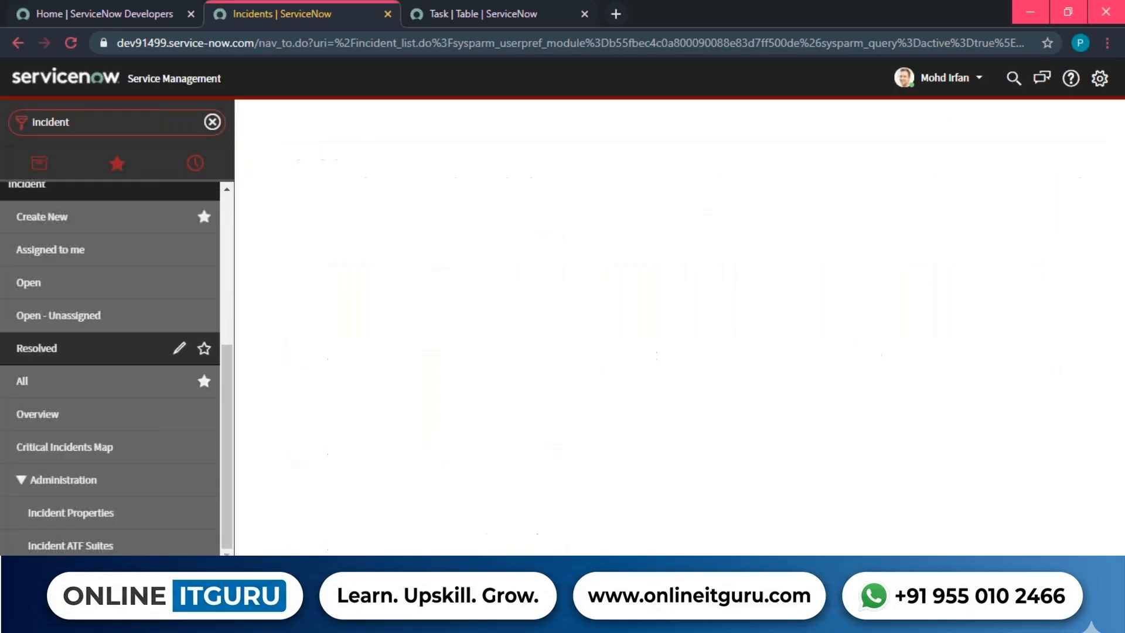
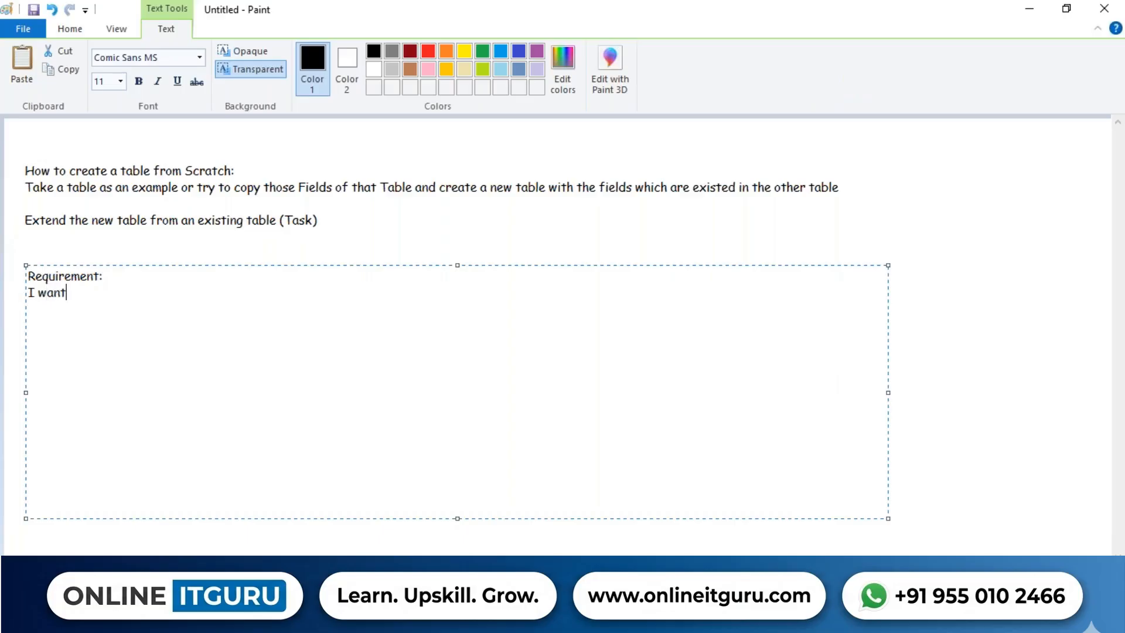
# Write the client requirement for Patients database Application Menu modules, listing Create new, Open Records, Resolved.
pyautogui.write('The client wants to see the Application modules (In Patients datab')
pyautogui.press('BackSpace')
pyautogui.press('BackSpace')
pyautogui.press('BackSpace')
pyautogui.write('at')
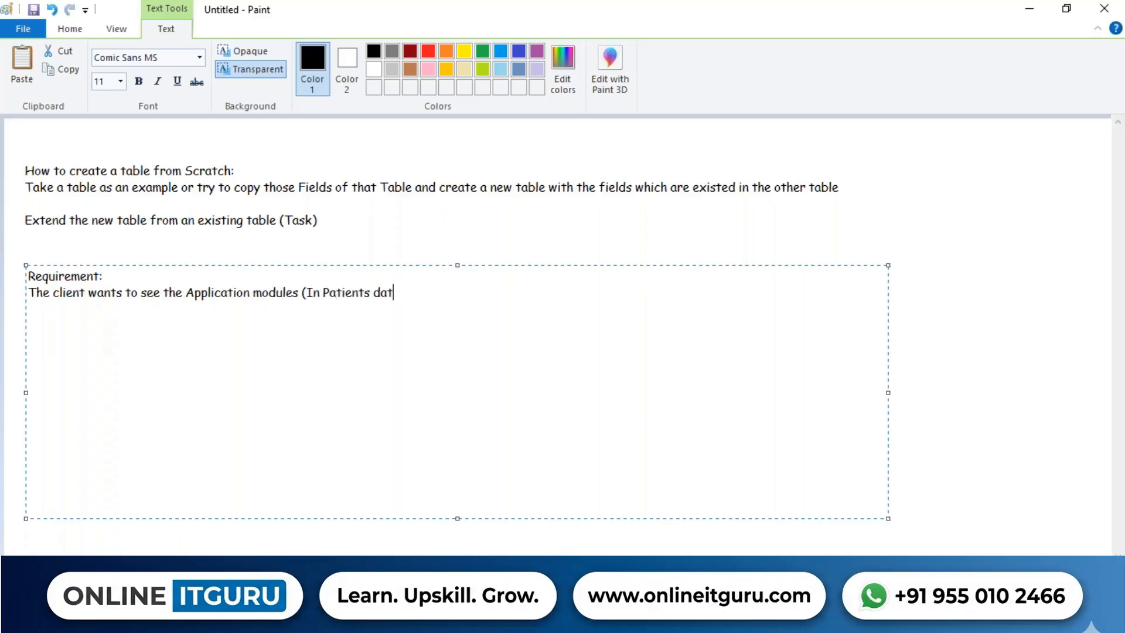
pyautogui.write("abase Application Menu') ")
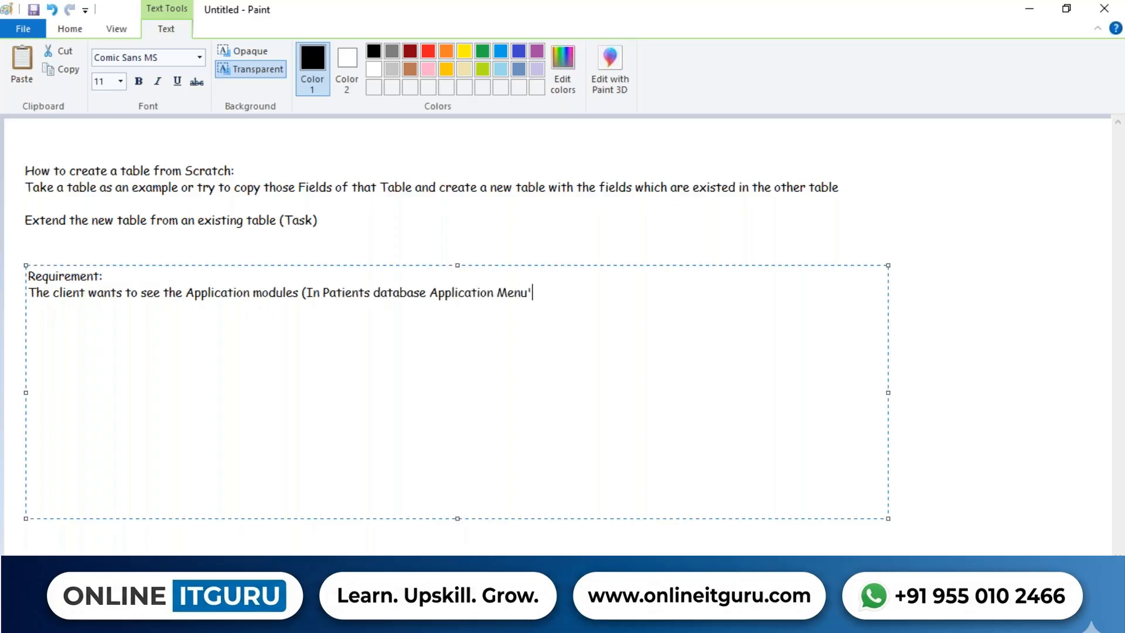
pyautogui.write('1) Create new')
pyautogui.press('Return')
pyautogui.write('2')
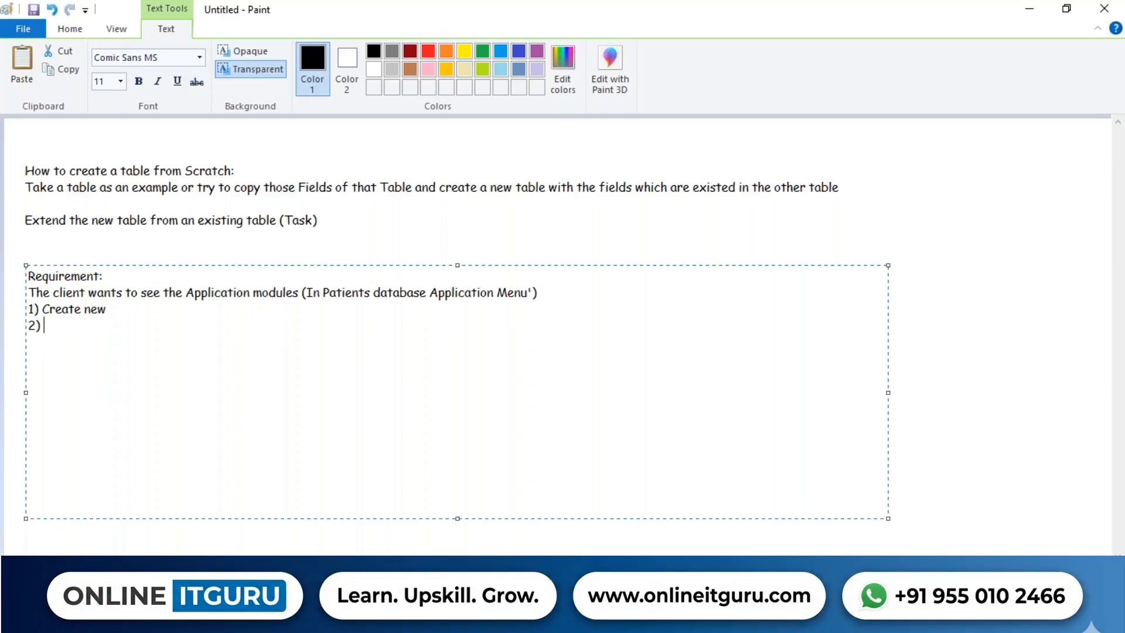
pyautogui.write(') Open Records')
pyautogui.press('Return')
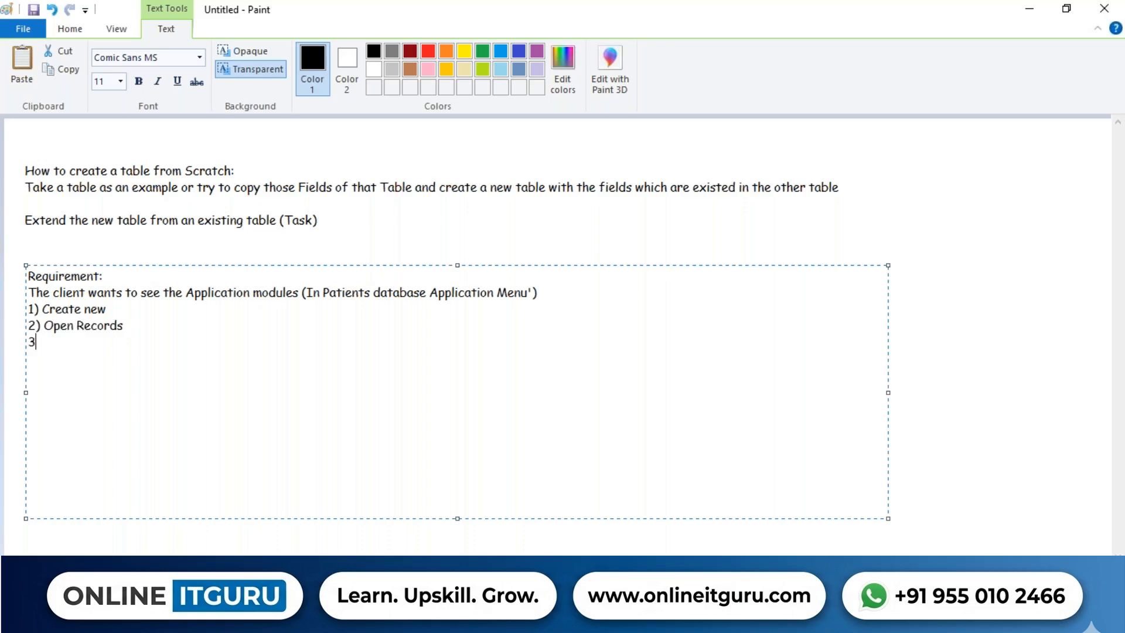
pyautogui.write('3) REad')
pyautogui.press('BackSpace')
pyautogui.press('BackSpace')
pyautogui.press('BackSpace')
pyautogui.write('esolved')
# Continue the list with 4) Closed, 5) Work in progress, 6) Assigned to me, 7) Cancelled.
pyautogui.press('Return')
pyautogui.write('4) Cl')
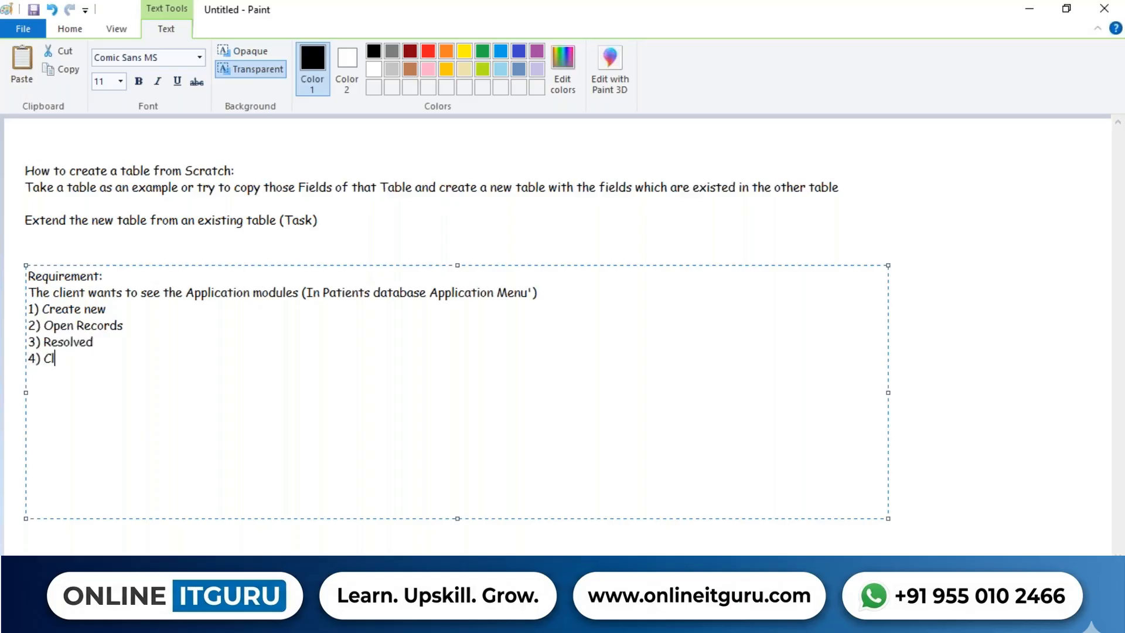
pyautogui.write('osed 5) WOrk In')
pyautogui.press('BackSpace')
pyautogui.press('BackSpace')
pyautogui.press('BackSpace')
pyautogui.press('BackSpace')
pyautogui.press('BackSpace')
pyautogui.press('BackSpace')
pyautogui.write('ork IN P')
pyautogui.press('BackSpace')
pyautogui.press('BackSpace')
pyautogui.press('BackSpace')
pyautogui.press('BackSpace')
pyautogui.write('in progress')
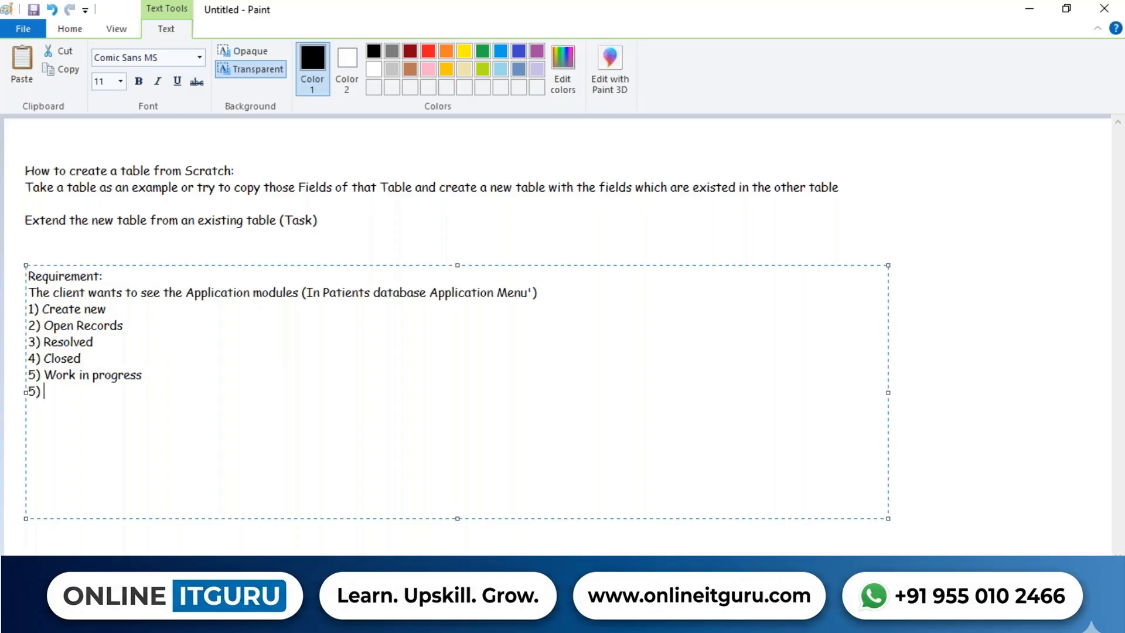
pyautogui.press('BackSpace')
pyautogui.press('BackSpace')
pyautogui.write('6) Assigned to me ')
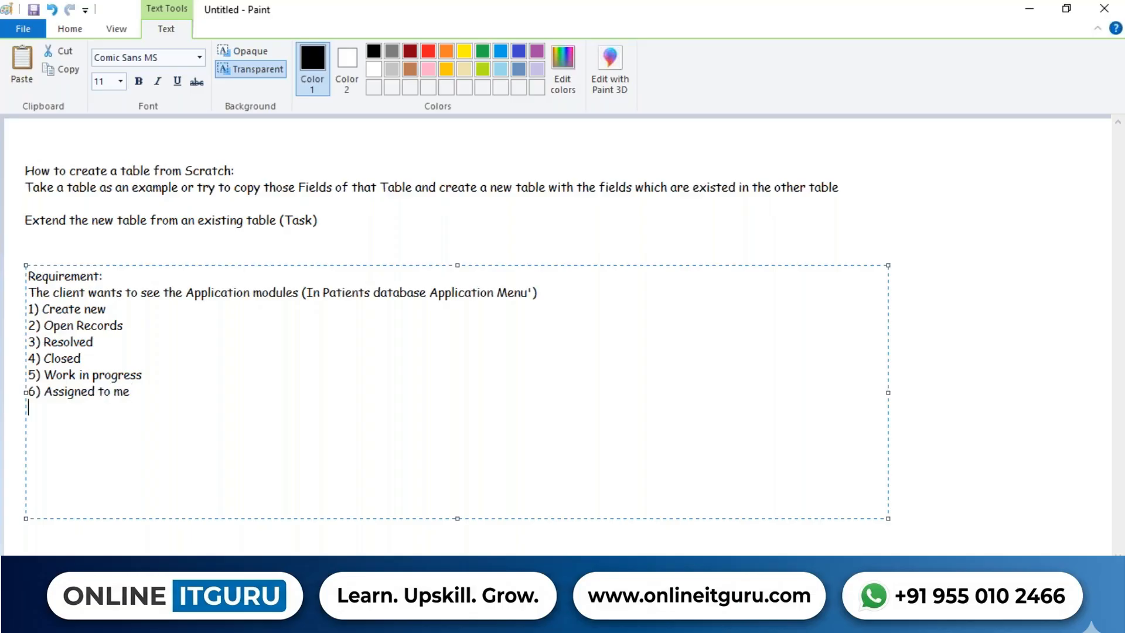
pyautogui.write('7) Cancelled')
# Filter the ServiceNow navigator by 'patient' and open Patient Histories under Patient's Database!!
pyautogui.hotkey('alt', 'Tab')
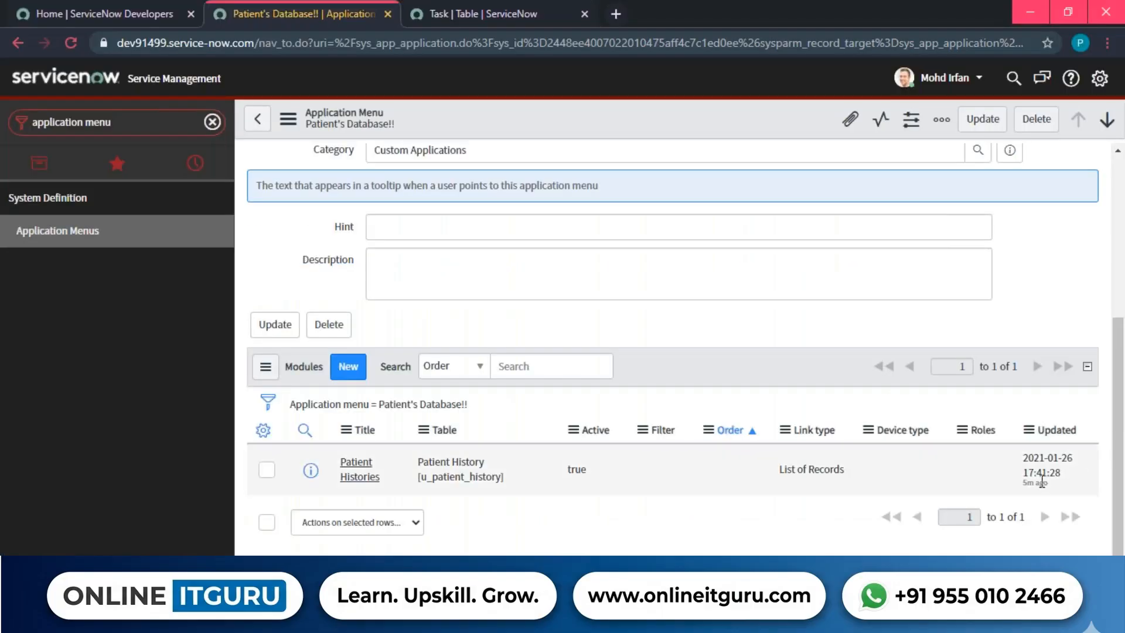
pyautogui.scroll(5, 644, 363)
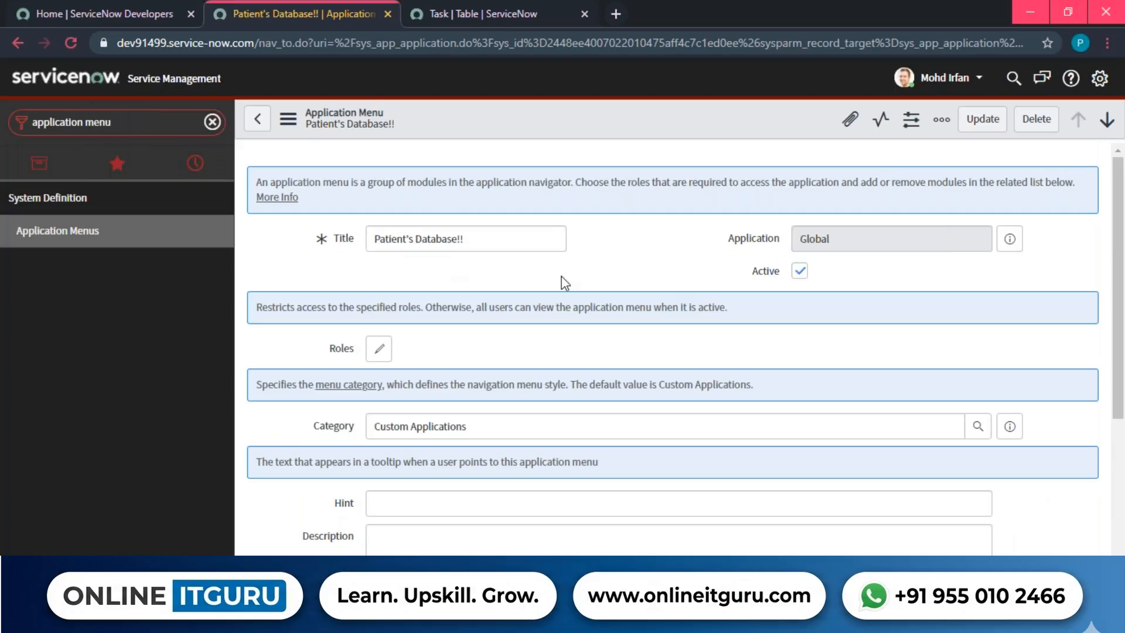
pyautogui.scroll(-4, 582, 272)
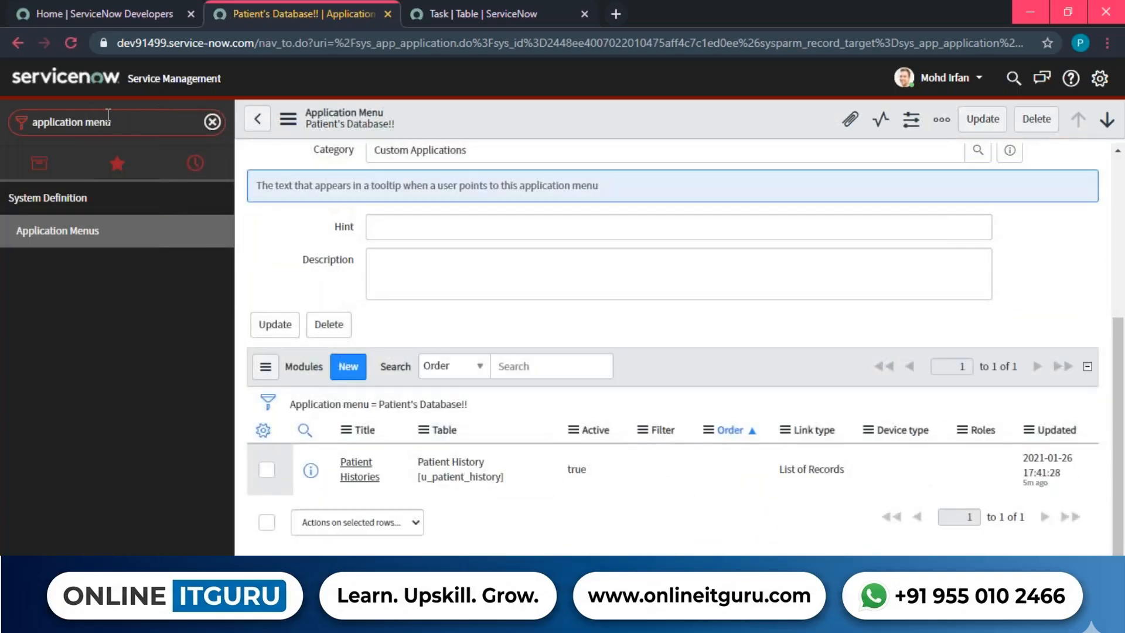
pyautogui.click(109, 120)
pyautogui.scroll(4, 299, 284)
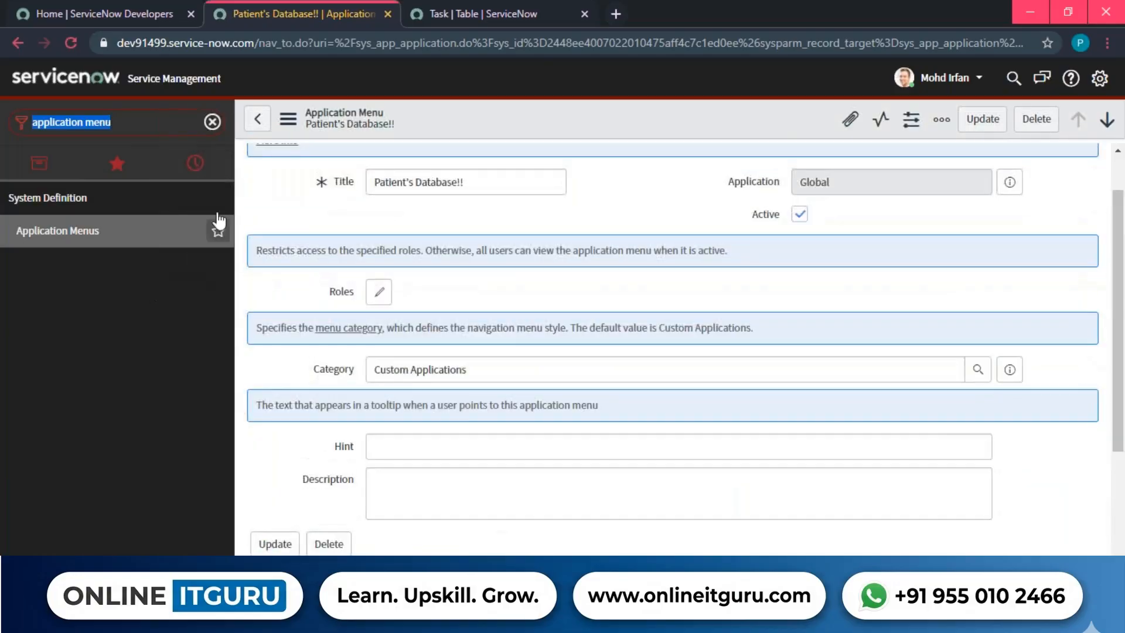
pyautogui.scroll(-4, 440, 303)
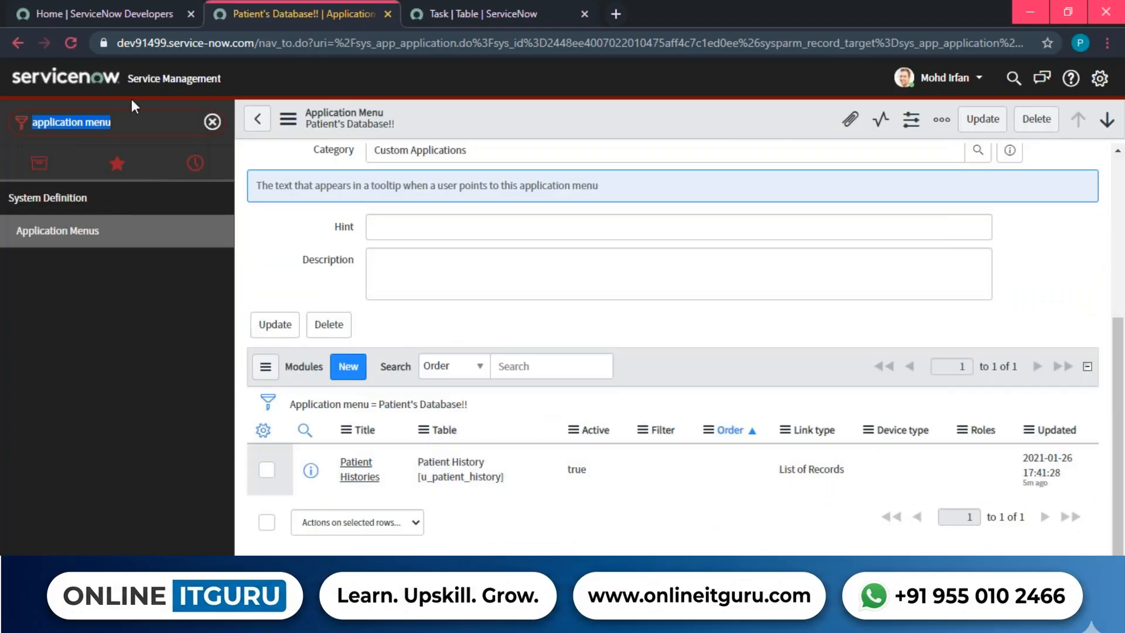
pyautogui.write('patients')
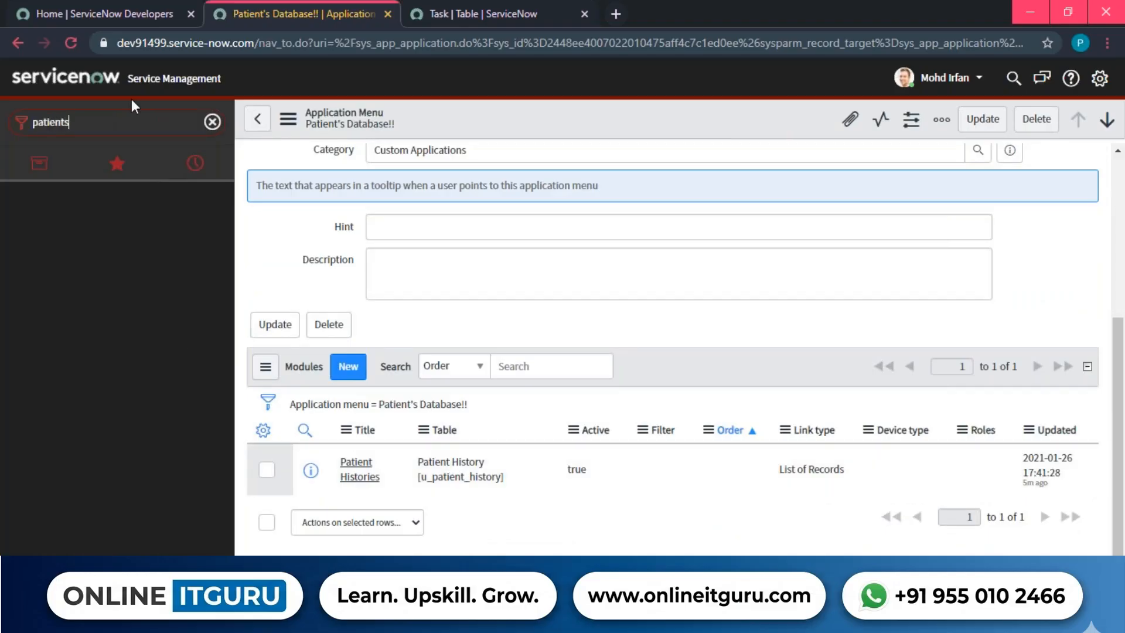
pyautogui.press('BackSpace')
pyautogui.press('BackSpace')
pyautogui.press('BackSpace')
pyautogui.press('BackSpace')
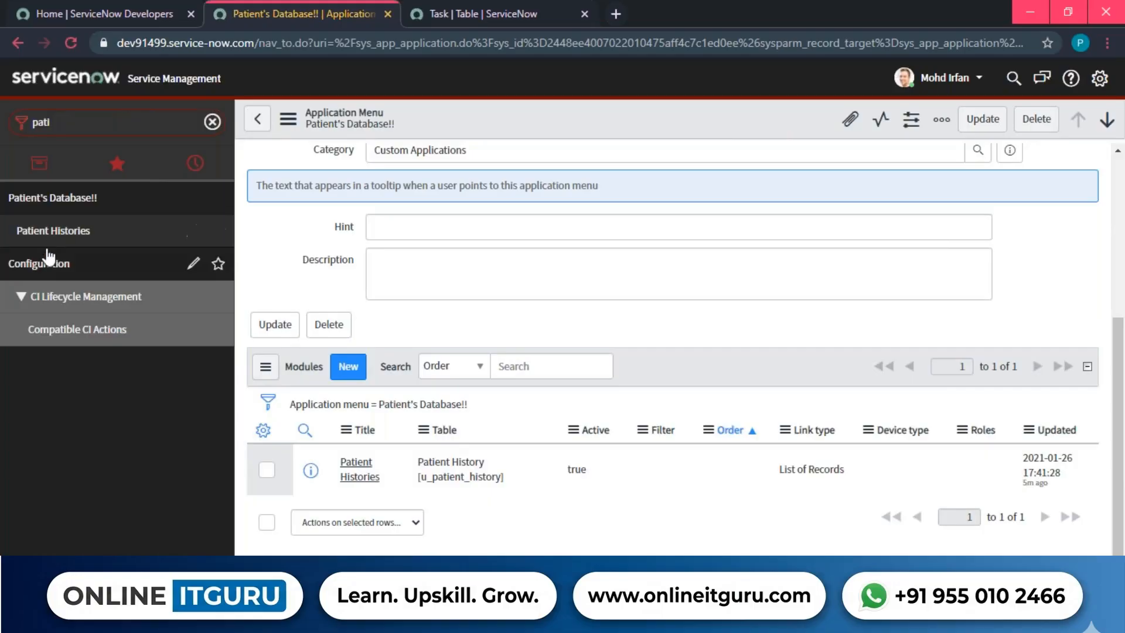
pyautogui.click(64, 235)
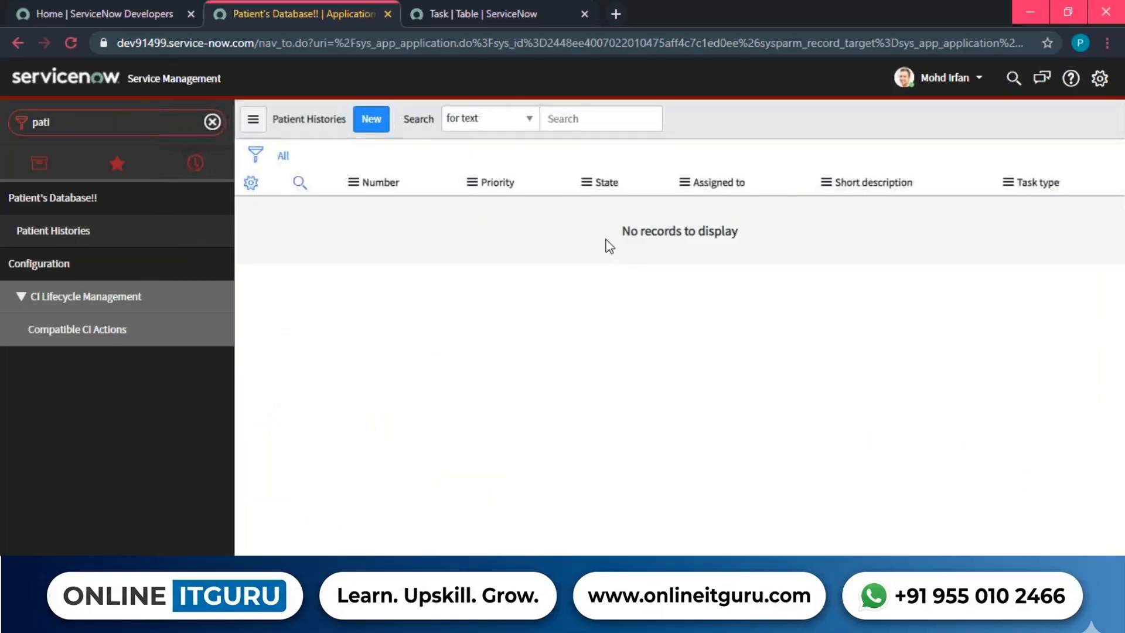
# Start a new Patient History record, leave State as Open, and assign it to the suggested user.
pyautogui.click(373, 121)
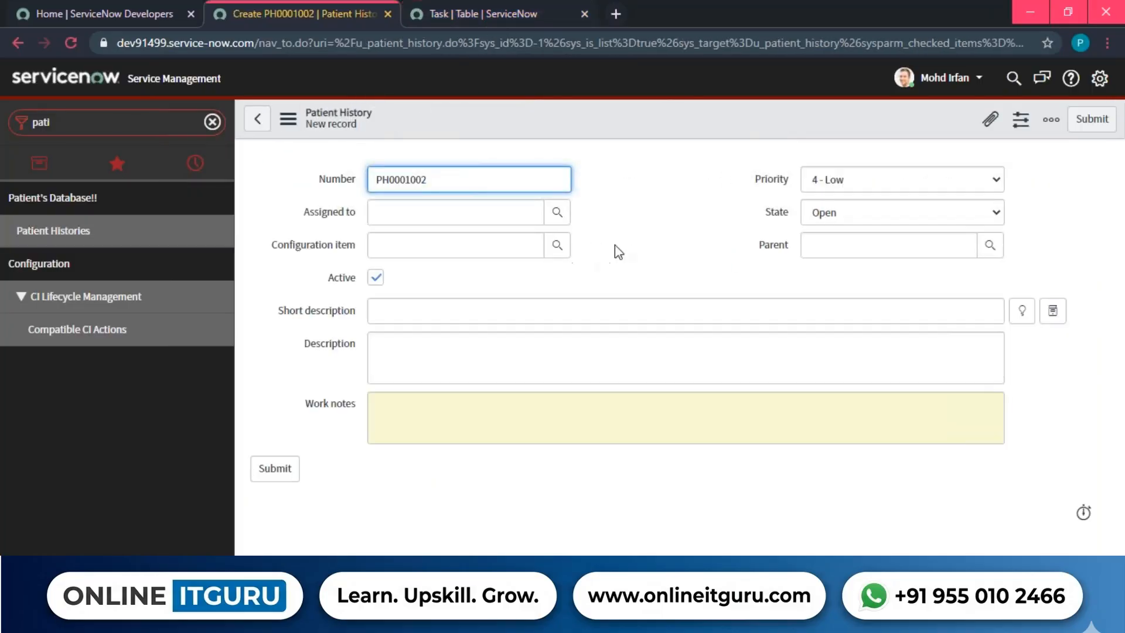
pyautogui.moveTo(305, 161); pyautogui.dragTo(410, 434)
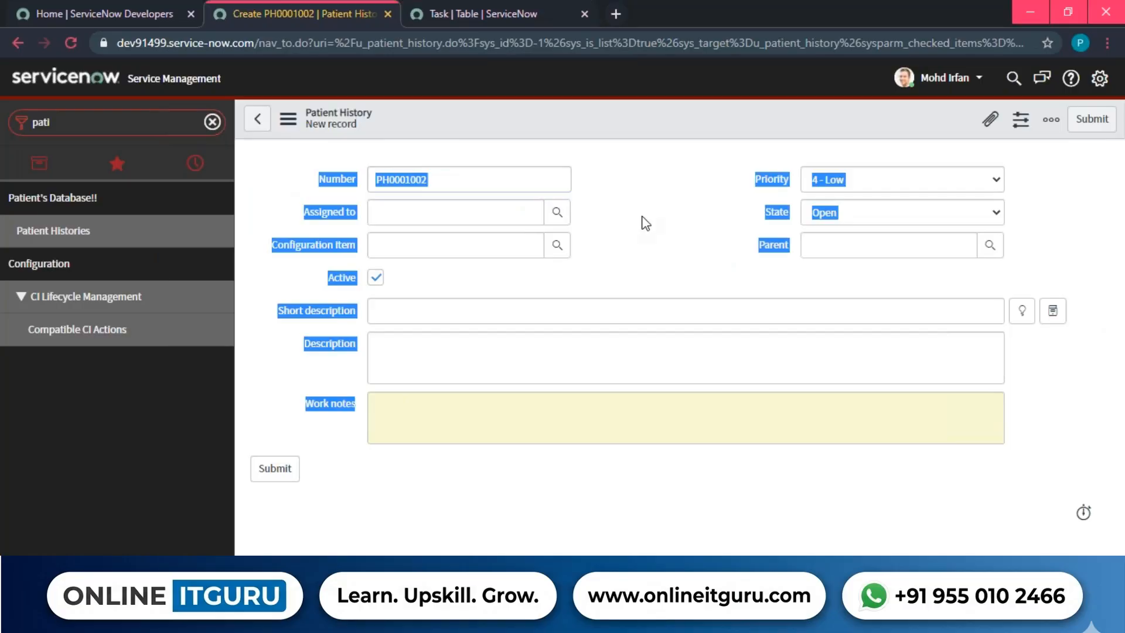
pyautogui.click(757, 212)
pyautogui.moveTo(758, 212); pyautogui.dragTo(786, 209)
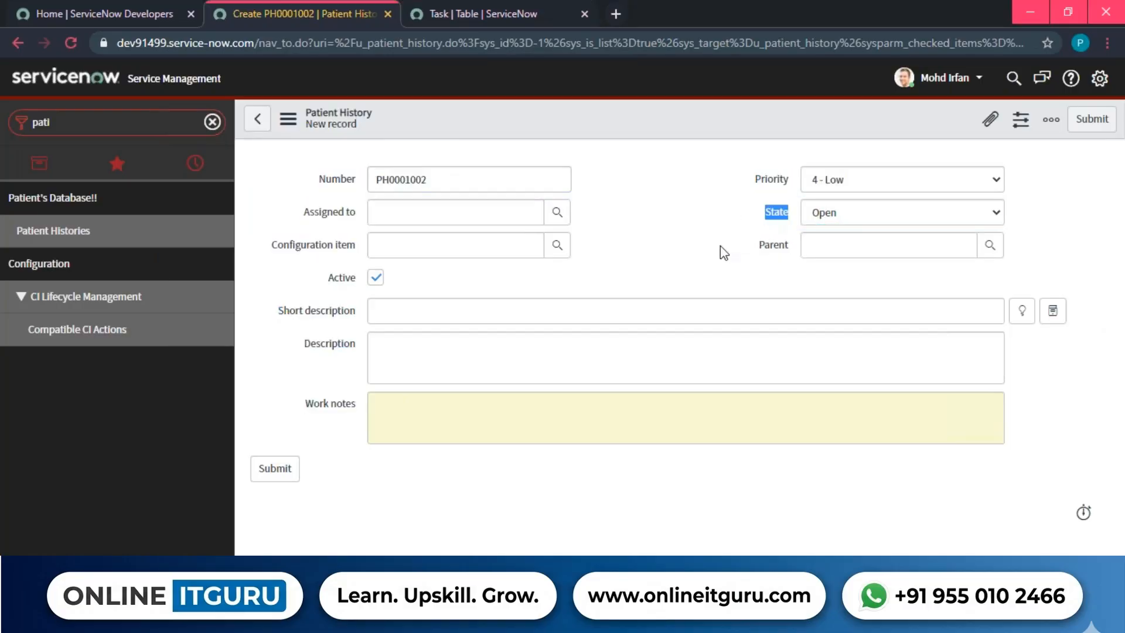
pyautogui.click(853, 220)
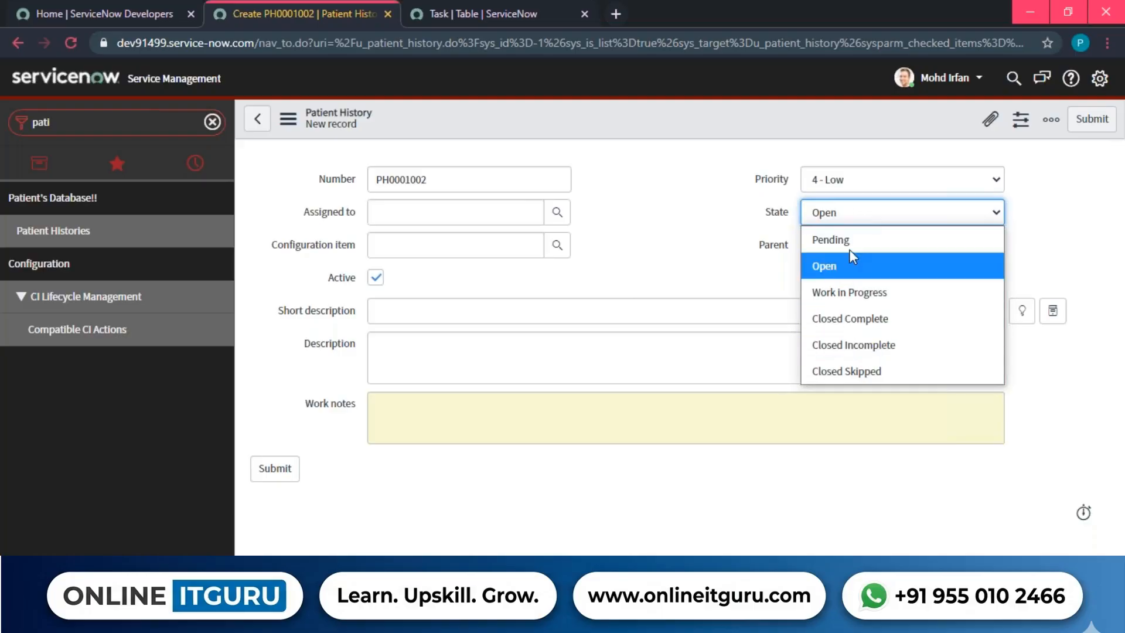
pyautogui.click(693, 273)
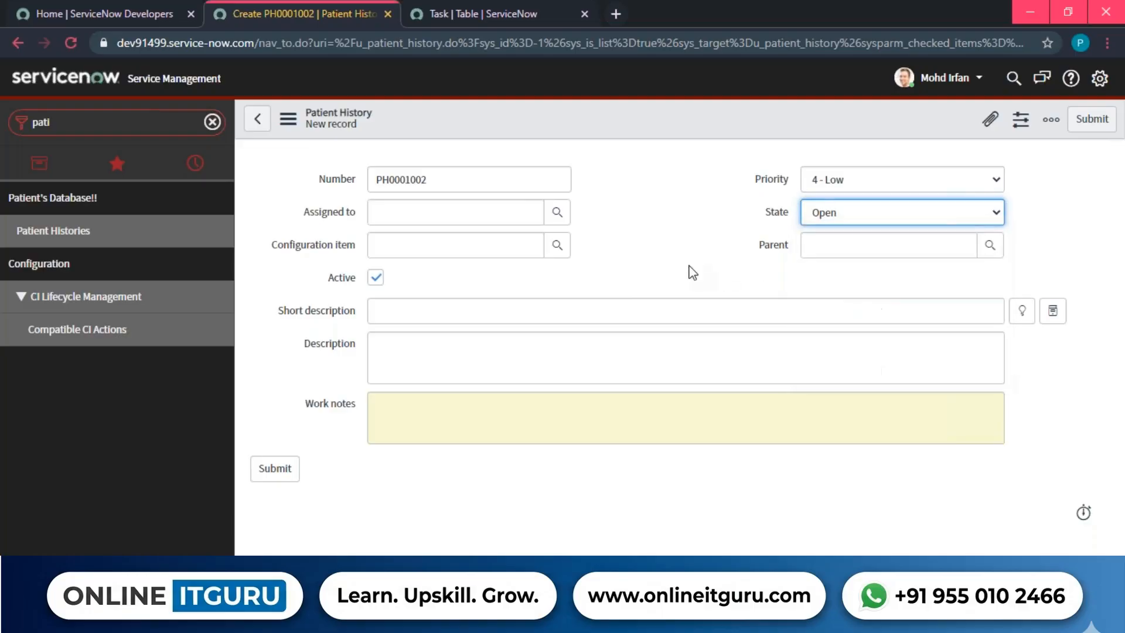
pyautogui.click(437, 210)
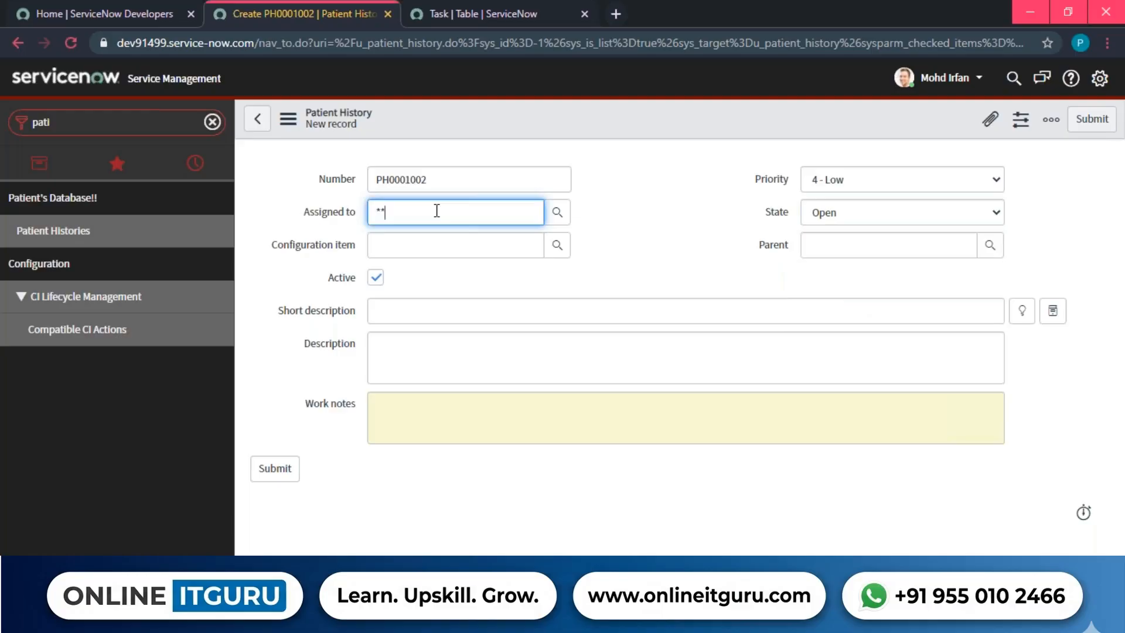
pyautogui.click(415, 279)
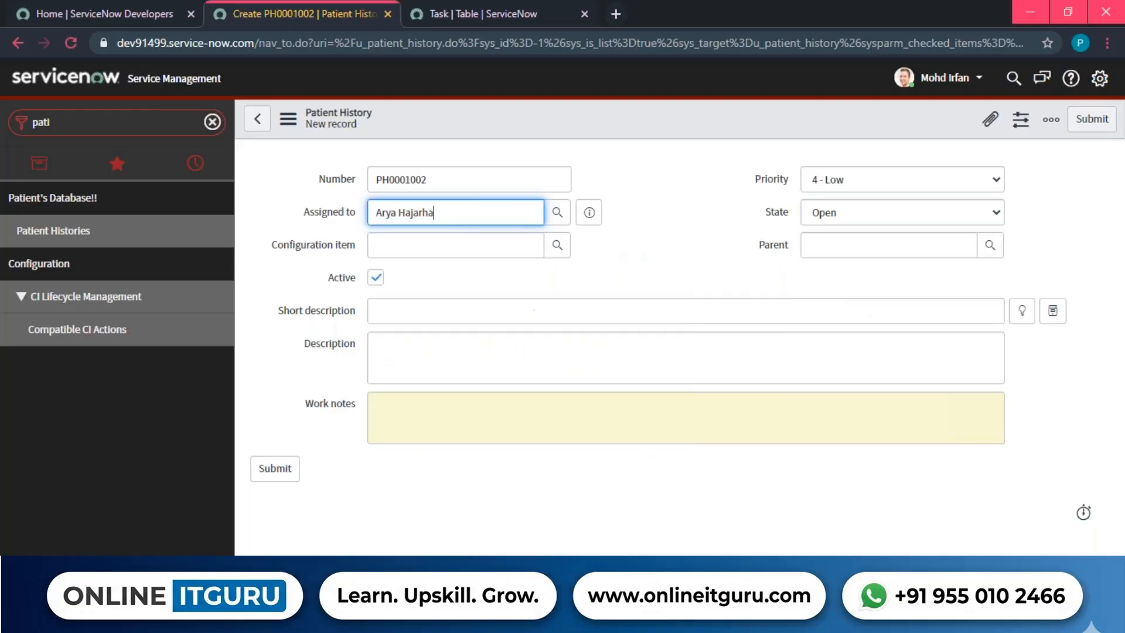
# Enter short description 'Testing of creating a record', a sample description, and work notes 'Testing'.
pyautogui.click(412, 303)
pyautogui.write('Testing of')
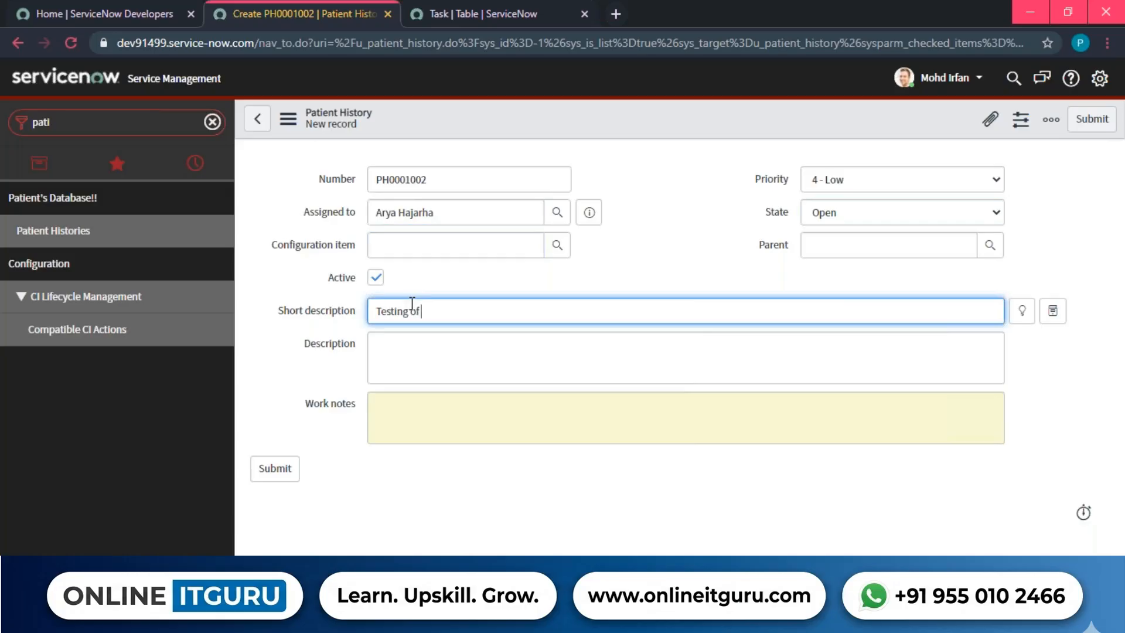
pyautogui.write(' creating a record')
pyautogui.press('Tab')
pyautogui.write('This is a smple')
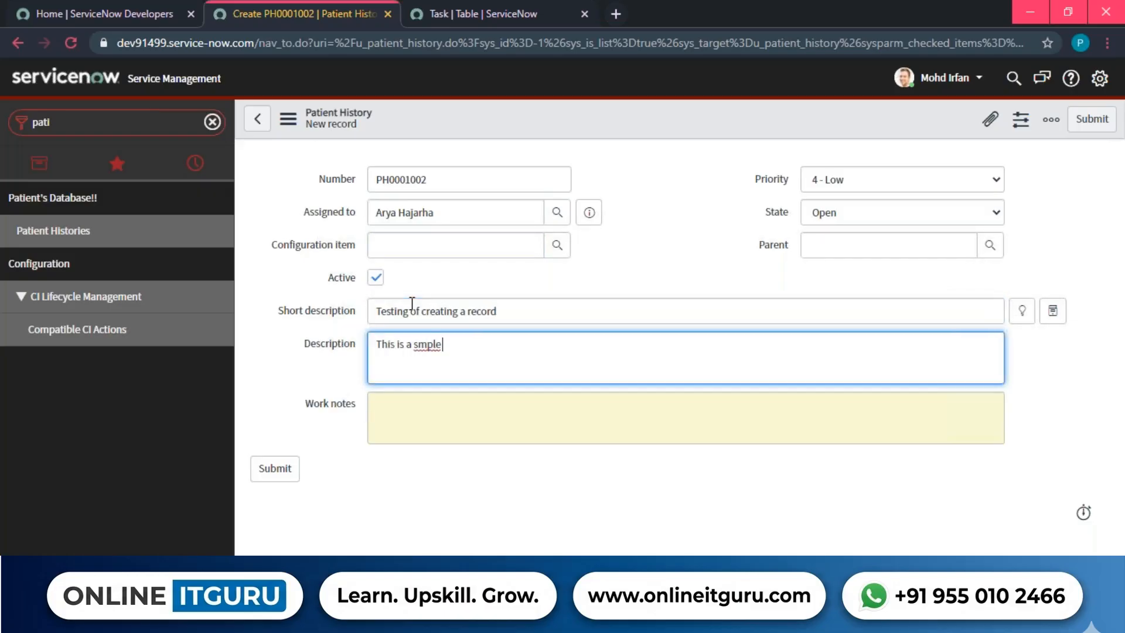
pyautogui.press('BackSpace')
pyautogui.press('BackSpace')
pyautogui.press('BackSpace')
pyautogui.press('BackSpace')
pyautogui.write('ample to test the record creation')
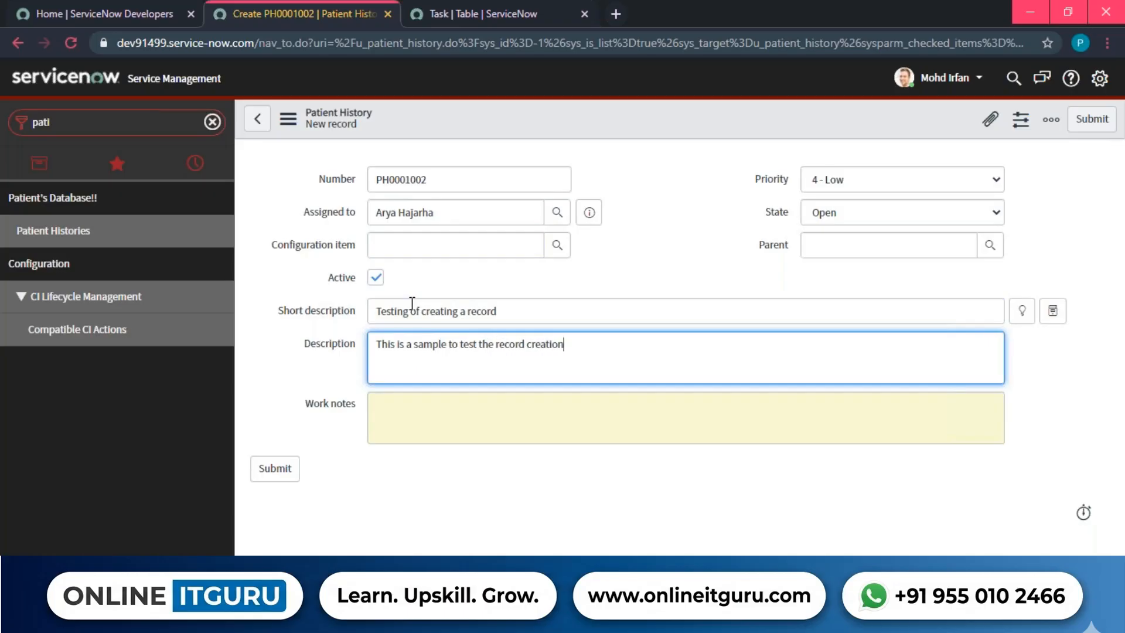
pyautogui.press('Tab')
pyautogui.write('Testing')
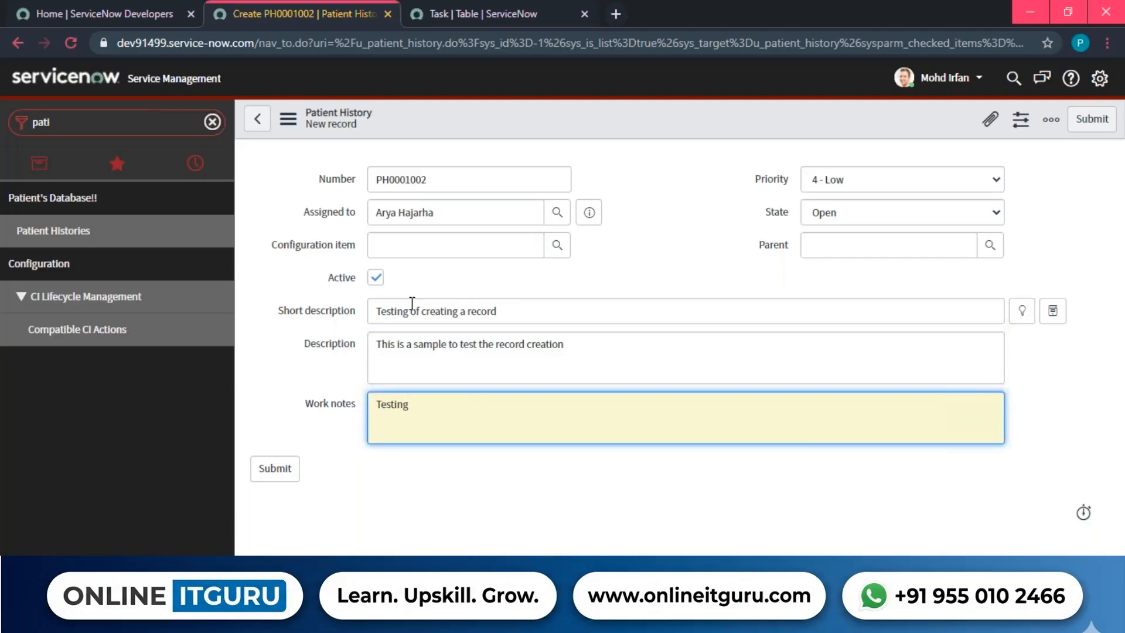
# Set Priority to 2 - High and Parent to CHG0000008.
pyautogui.click(848, 181)
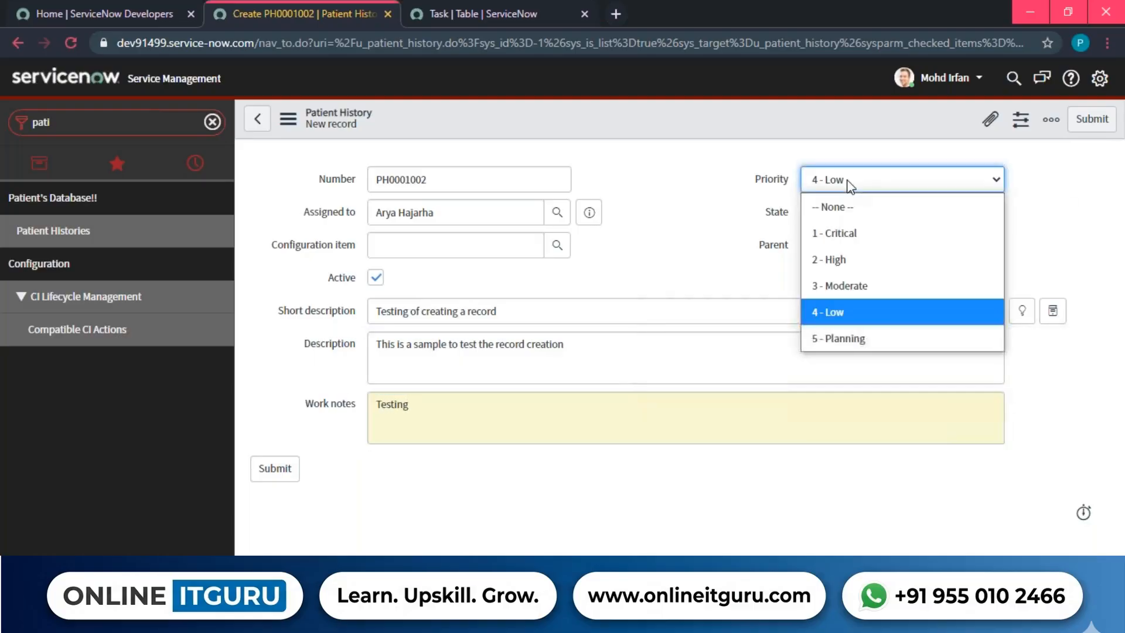
pyautogui.click(849, 258)
pyautogui.click(841, 250)
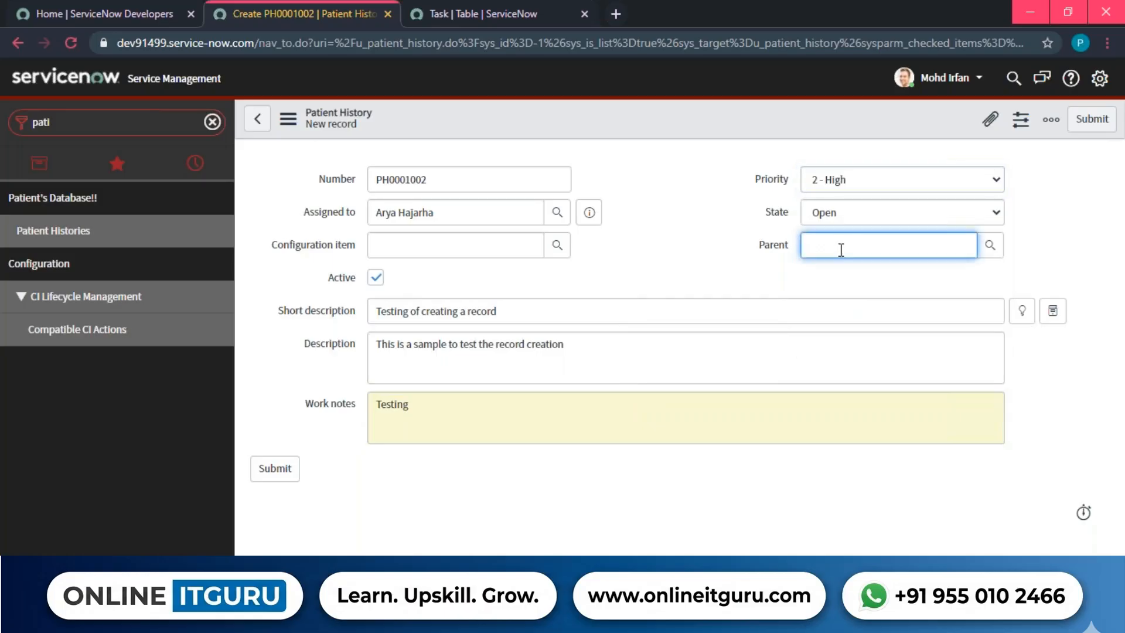
pyautogui.write('**')
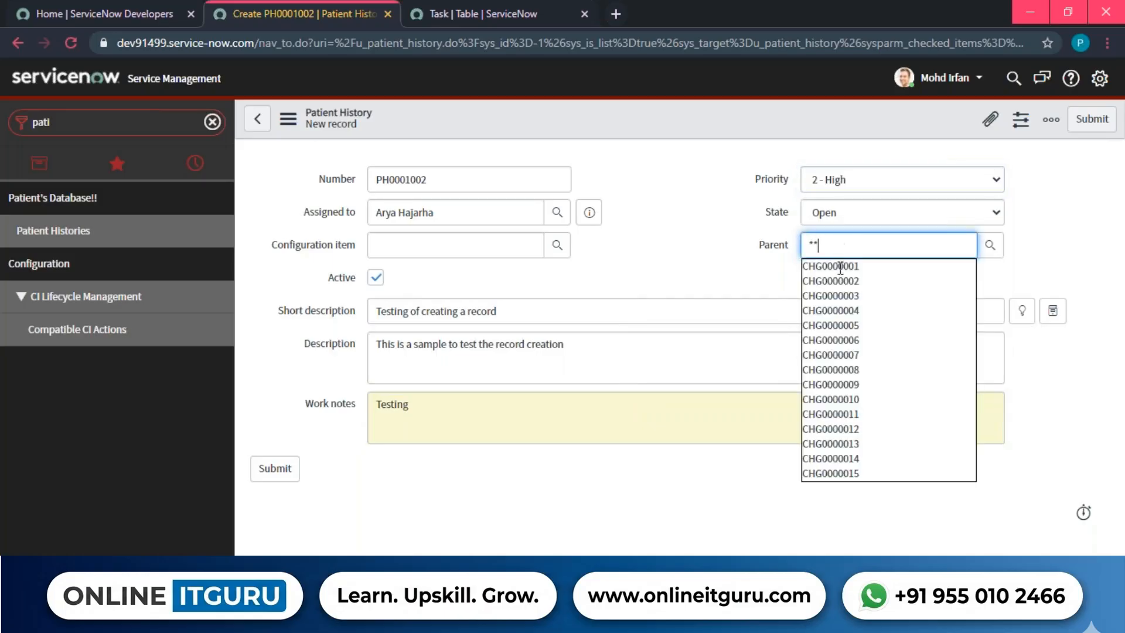
pyautogui.click(843, 369)
pyautogui.click(693, 268)
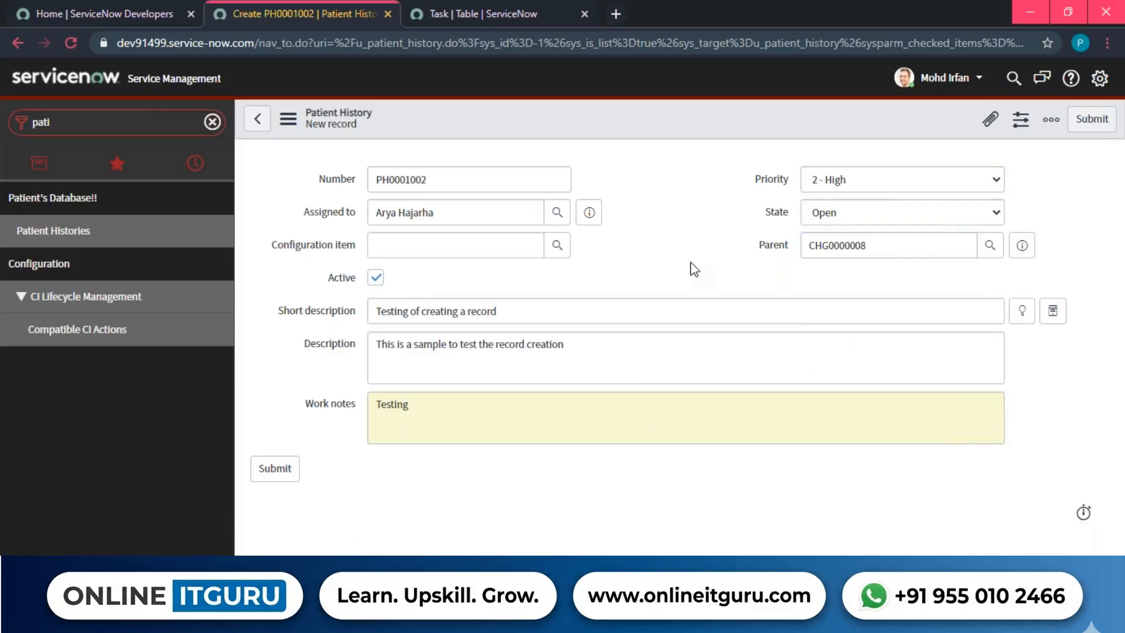
# Submit PH0001002 and confirm it appears in Patient Histories as Open with priority 2 - High.
pyautogui.click(1091, 120)
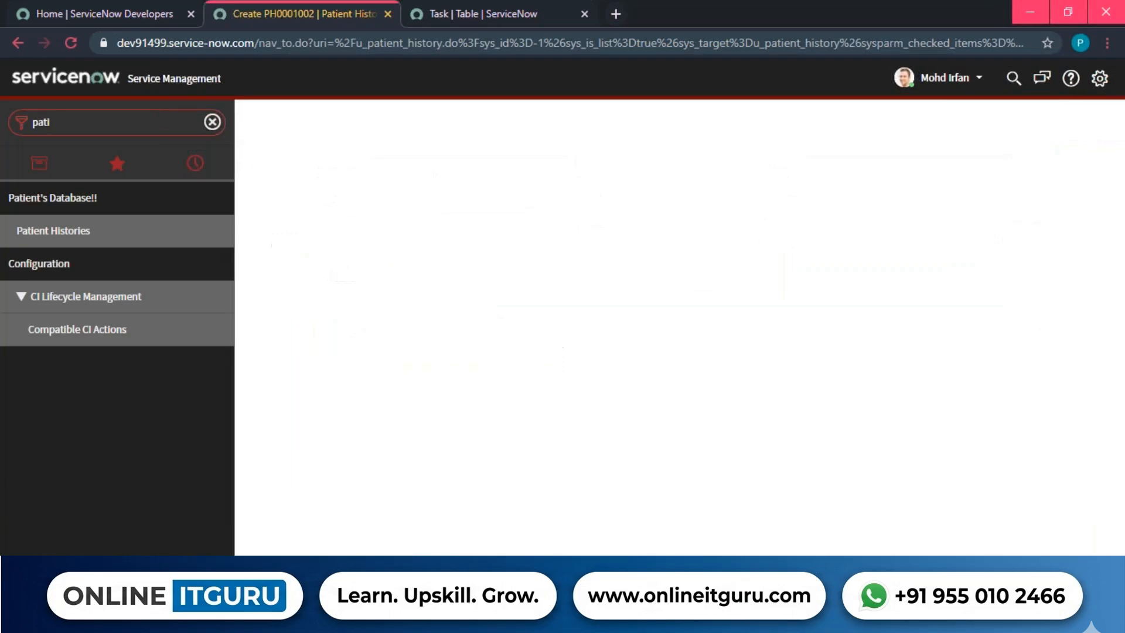
pyautogui.moveTo(317, 248); pyautogui.dragTo(1063, 252)
pyautogui.click(826, 347)
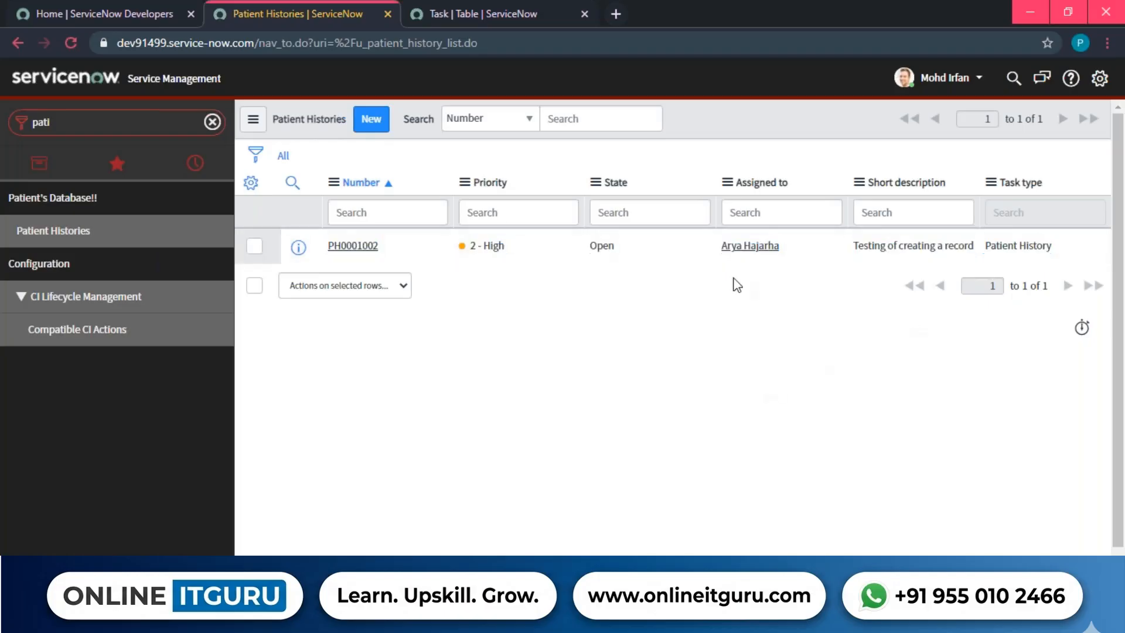
pyautogui.moveTo(275, 121); pyautogui.dragTo(348, 123)
pyautogui.click(347, 123)
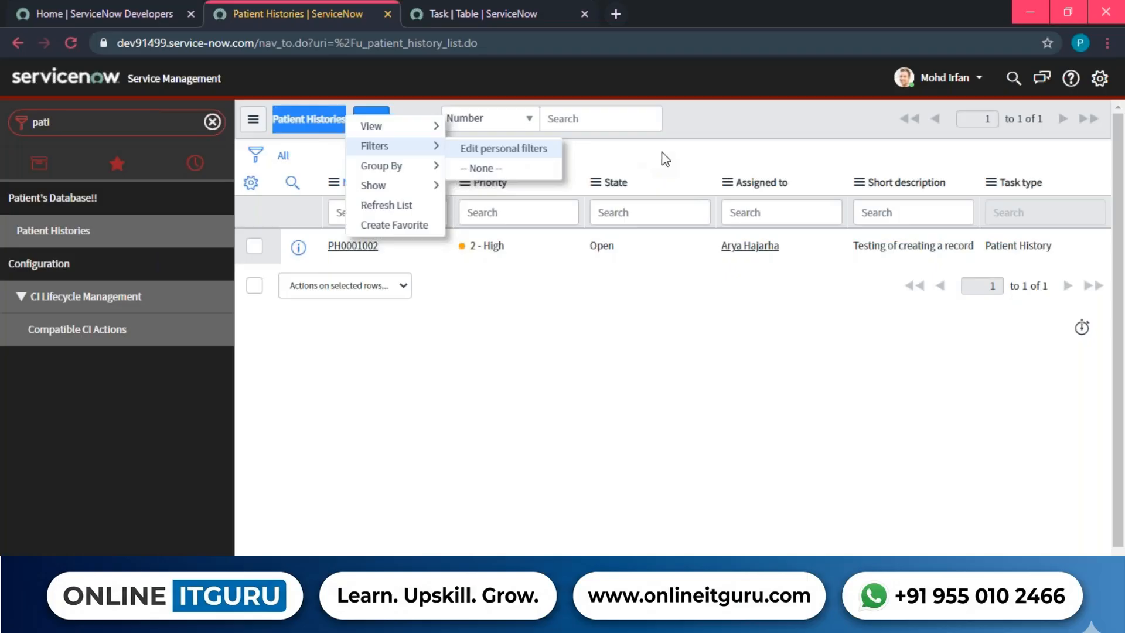
pyautogui.click(715, 142)
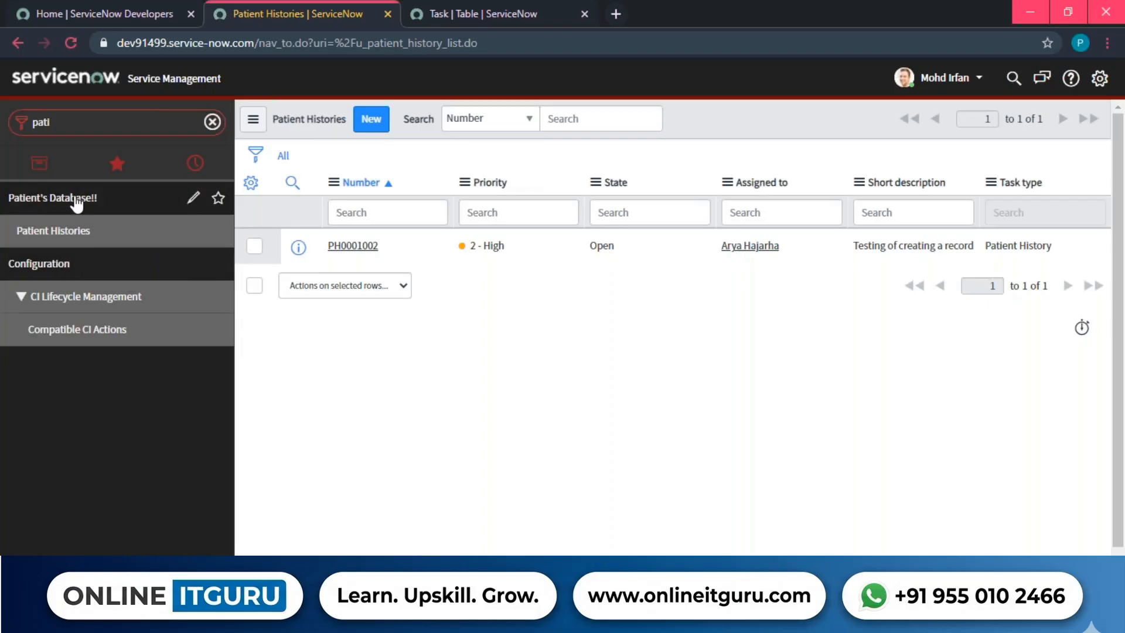
pyautogui.click(190, 201)
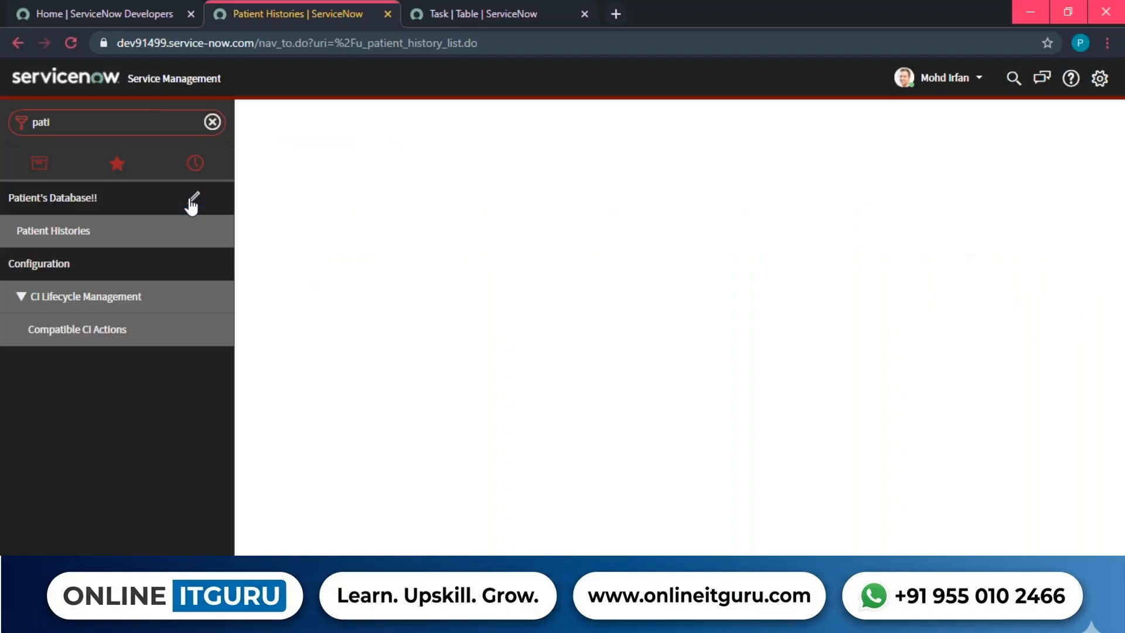
pyautogui.hotkey('alt', 'Tab')
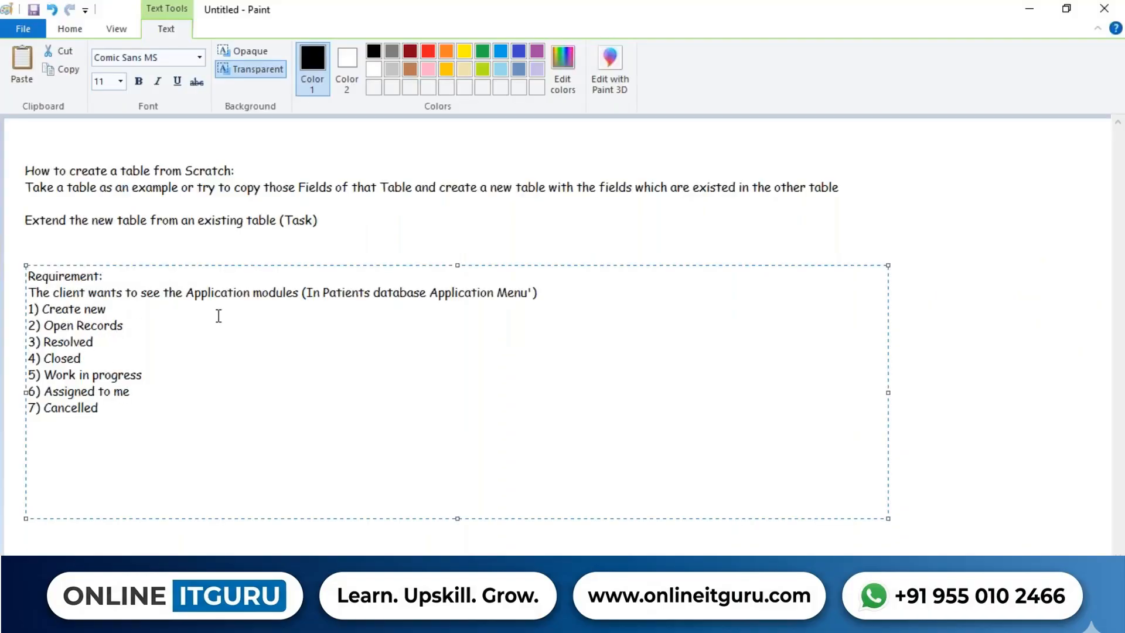
# Add item 8) Pending or On hold to the Paint requirement list.
pyautogui.press('Down')
pyautogui.press('Down')
pyautogui.press('Down')
pyautogui.write('\\')
pyautogui.press('Return')
pyautogui.press('BackSpace')
pyautogui.press('Return')
pyautogui.write('8) Pending or On hold')
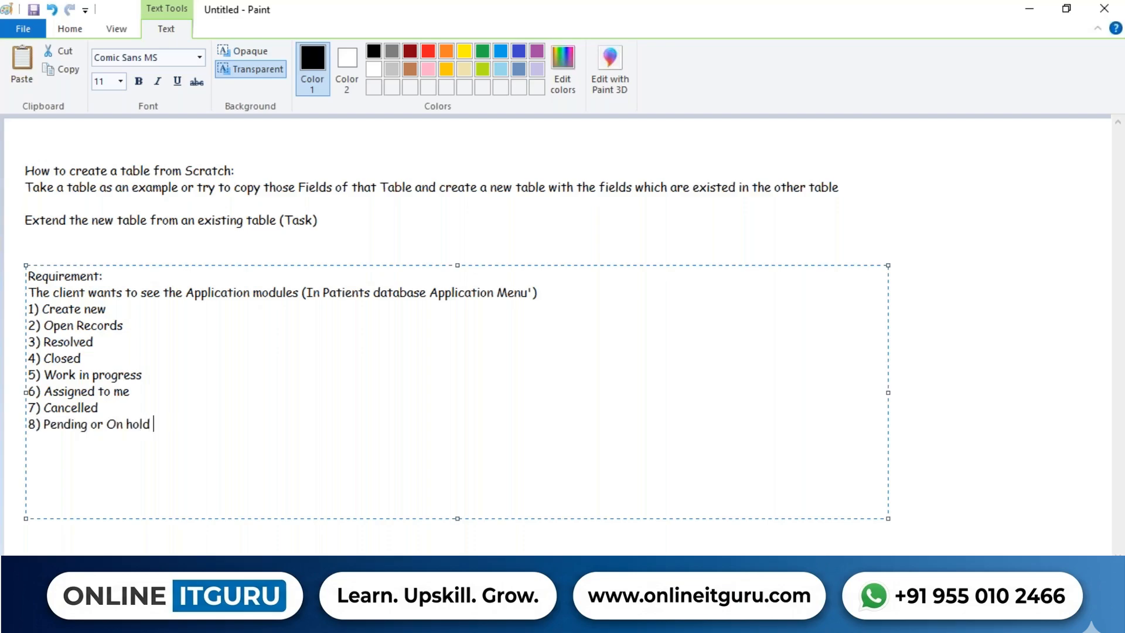
# Annotate Create new as redirecting to creation of a new record, and Open Records as showing active records.
pyautogui.moveTo(155, 423); pyautogui.dragTo(26, 309)
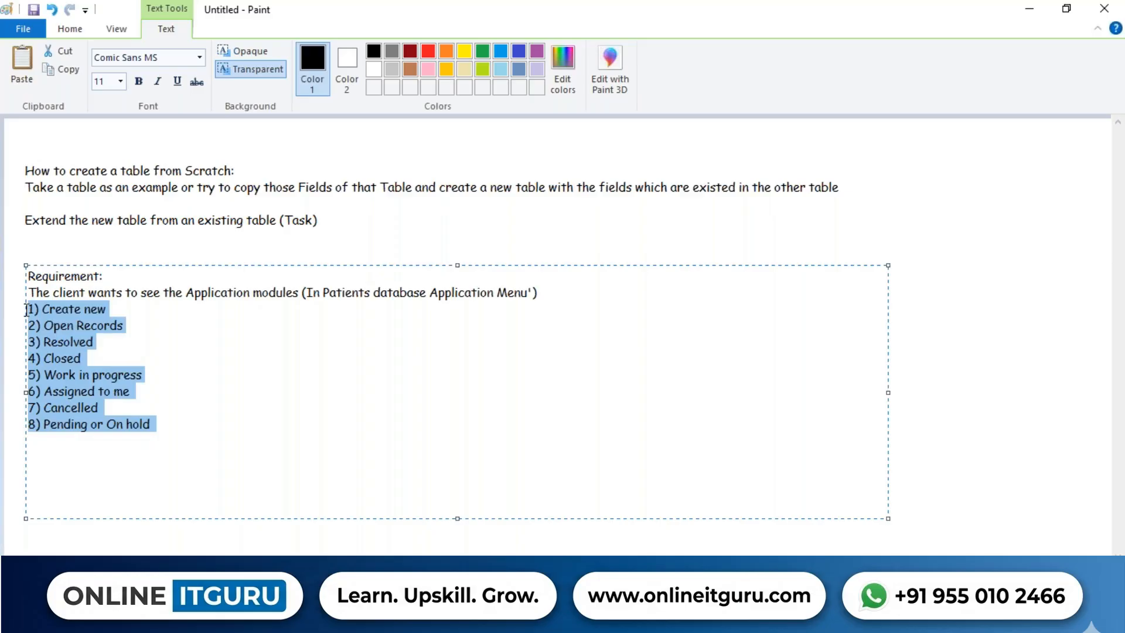
pyautogui.click(141, 311)
pyautogui.write('-> A')
pyautogui.press('BackSpace')
pyautogui.write('I want to redirect')
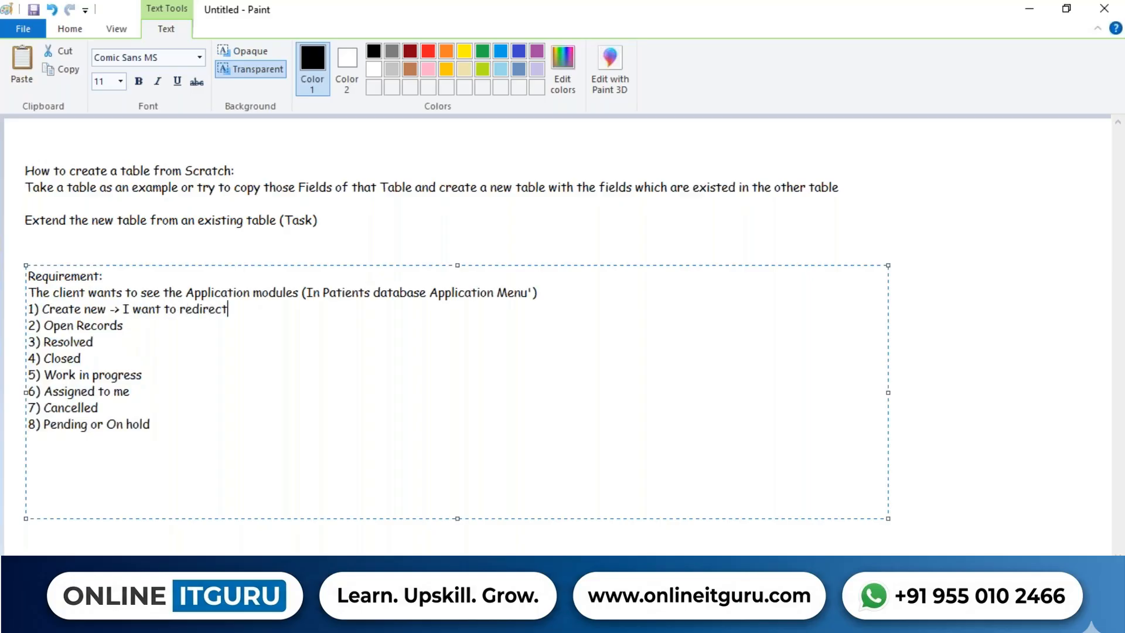
pyautogui.write(' to then')
pyautogui.press('BackSpace')
pyautogui.press('BackSpace')
pyautogui.write('creation')
pyautogui.press('BackSpace')
pyautogui.write('n of new record 2) Open Records ->')
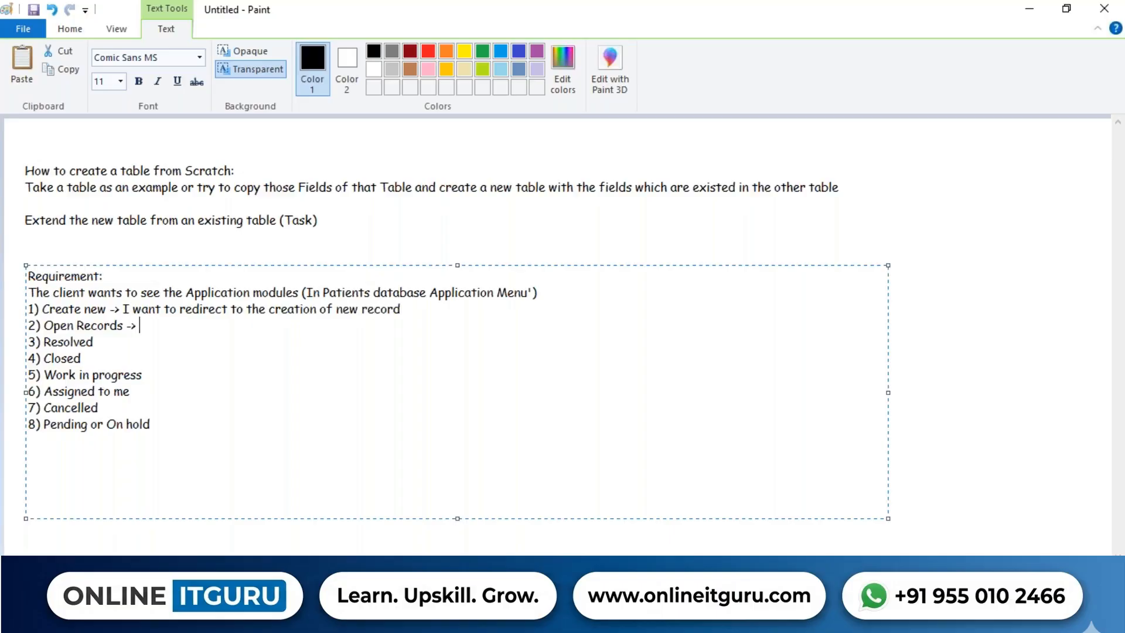
pyautogui.write(' I want to see the open rec')
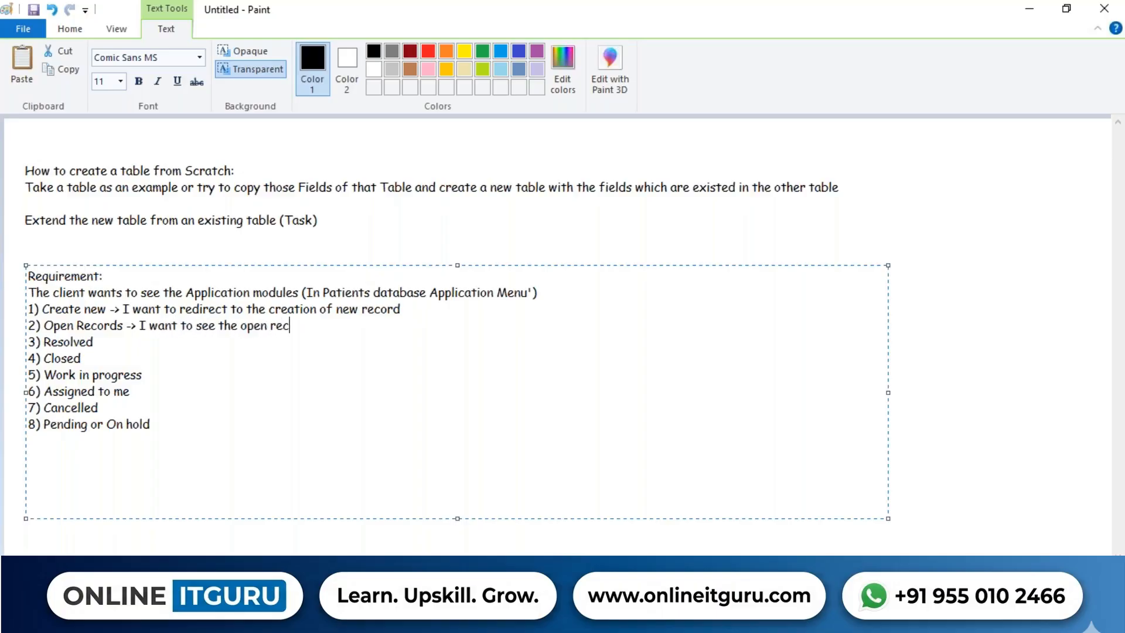
pyautogui.write('ords (Which are active)')
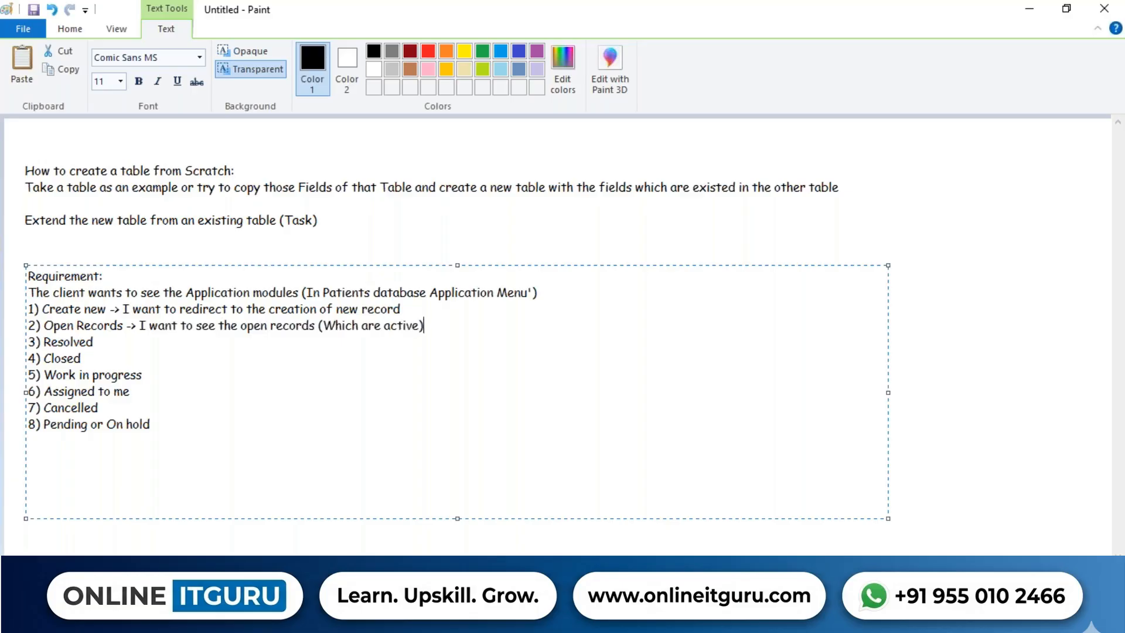
# Add arrow notes for Resolved, Closed, Work in progress (WIP) and Assigned to me records.
pyautogui.press('Return')
pyautogui.press('BackSpace')
pyautogui.write('I want to see the sesolved ')
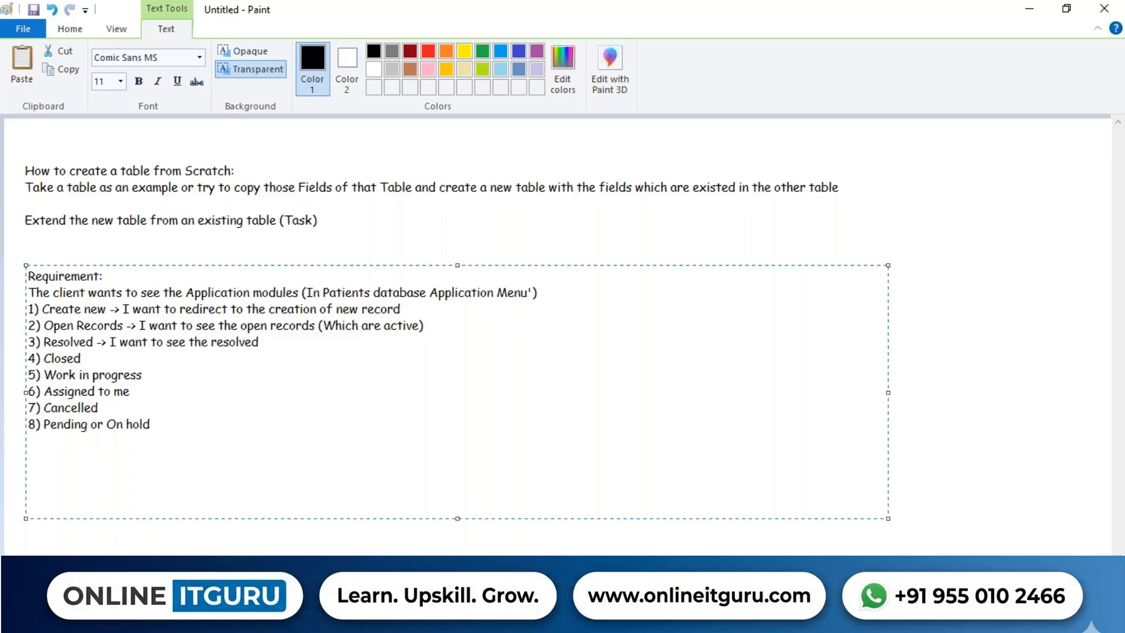
pyautogui.write('Recorsd')
pyautogui.press('BackSpace')
pyautogui.press('BackSpace')
pyautogui.write('ds of the table 4) Closed')
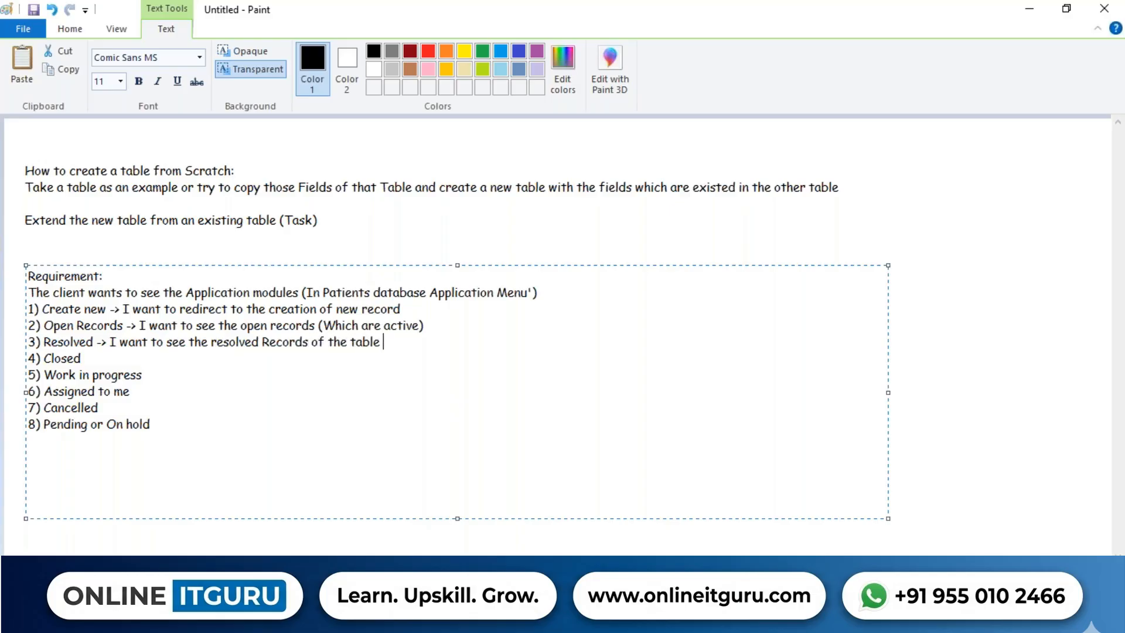
pyautogui.write(' -> I wan t')
pyautogui.press('BackSpace')
pyautogui.press('BackSpace')
pyautogui.write('t to see the ')
pyautogui.write('closed ')
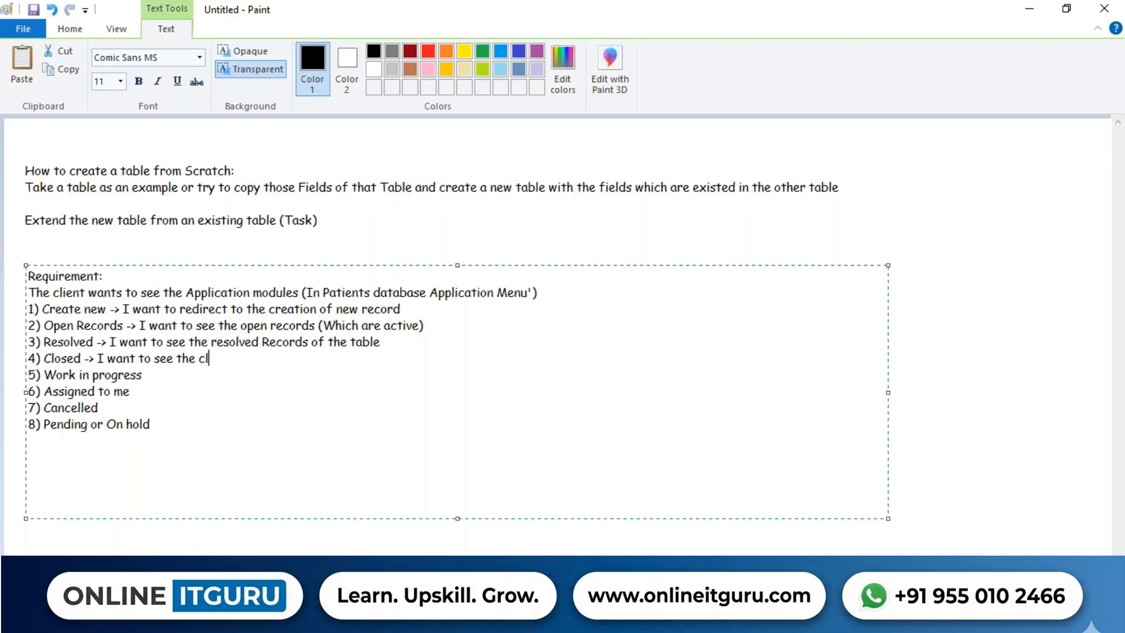
pyautogui.write('records')
pyautogui.press('Down')
pyautogui.write('-> Recorsd')
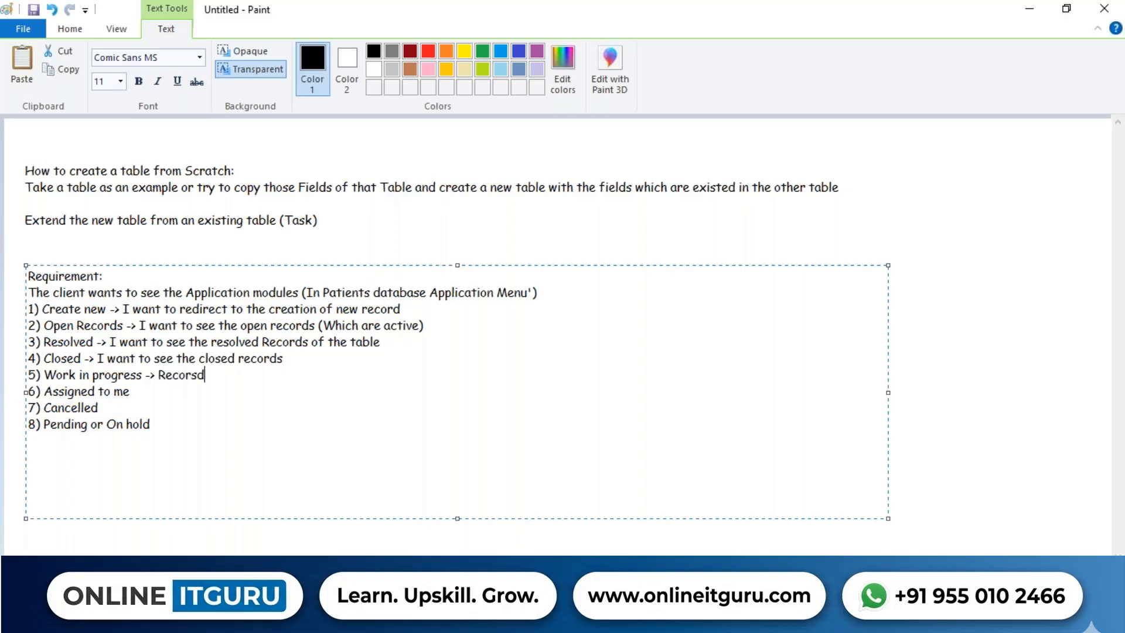
pyautogui.write(' which are WIP-')
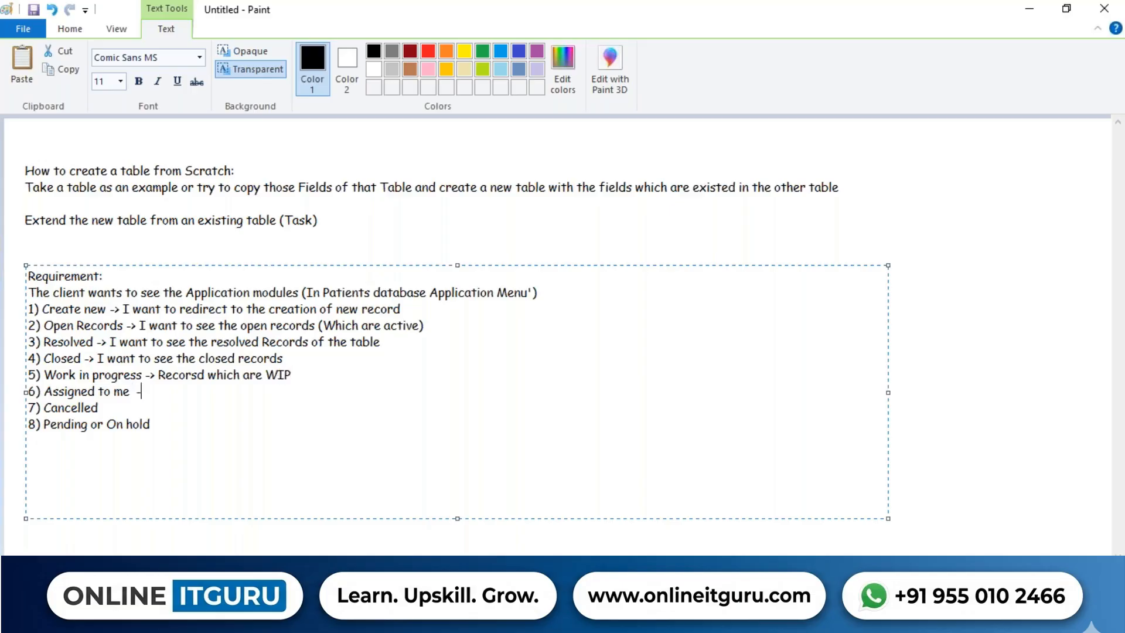
pyautogui.write('> Records which are ass')
pyautogui.write('ign')
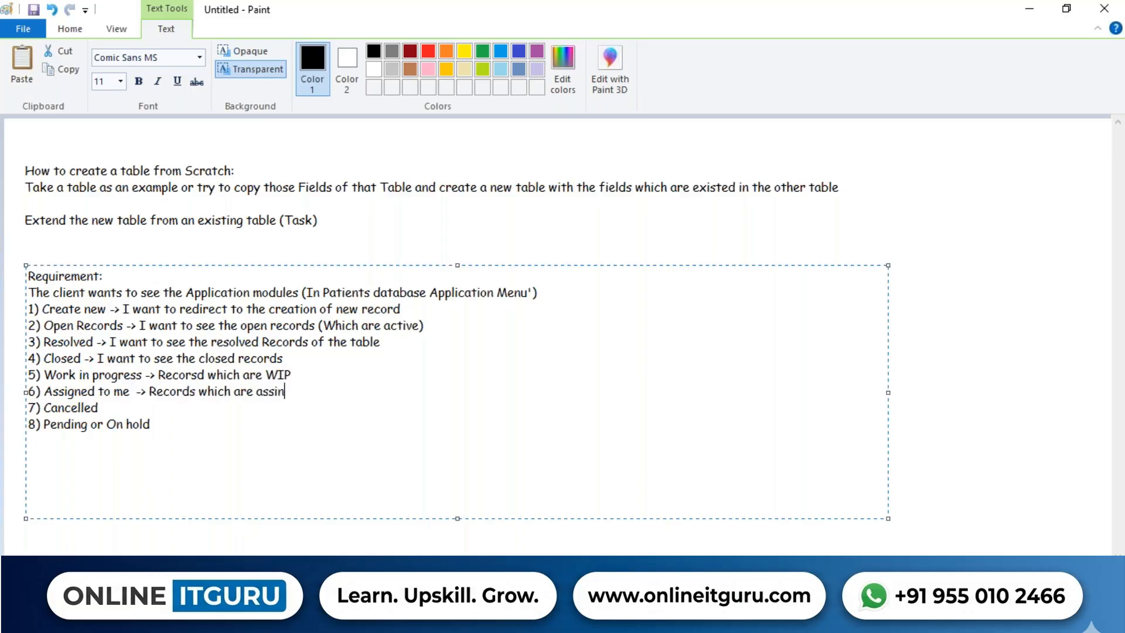